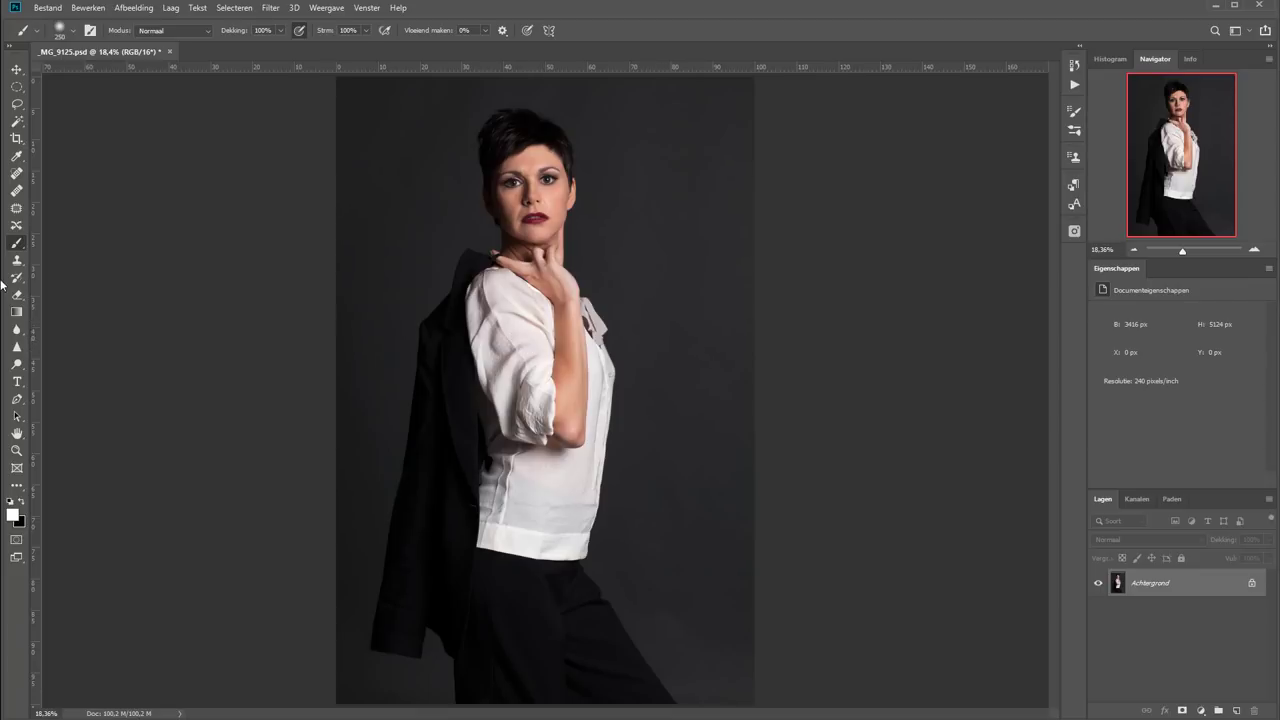
# - Select the woman with Select Subject, then invert the selection onto the grey backdrop
pyautogui.click(18, 125)
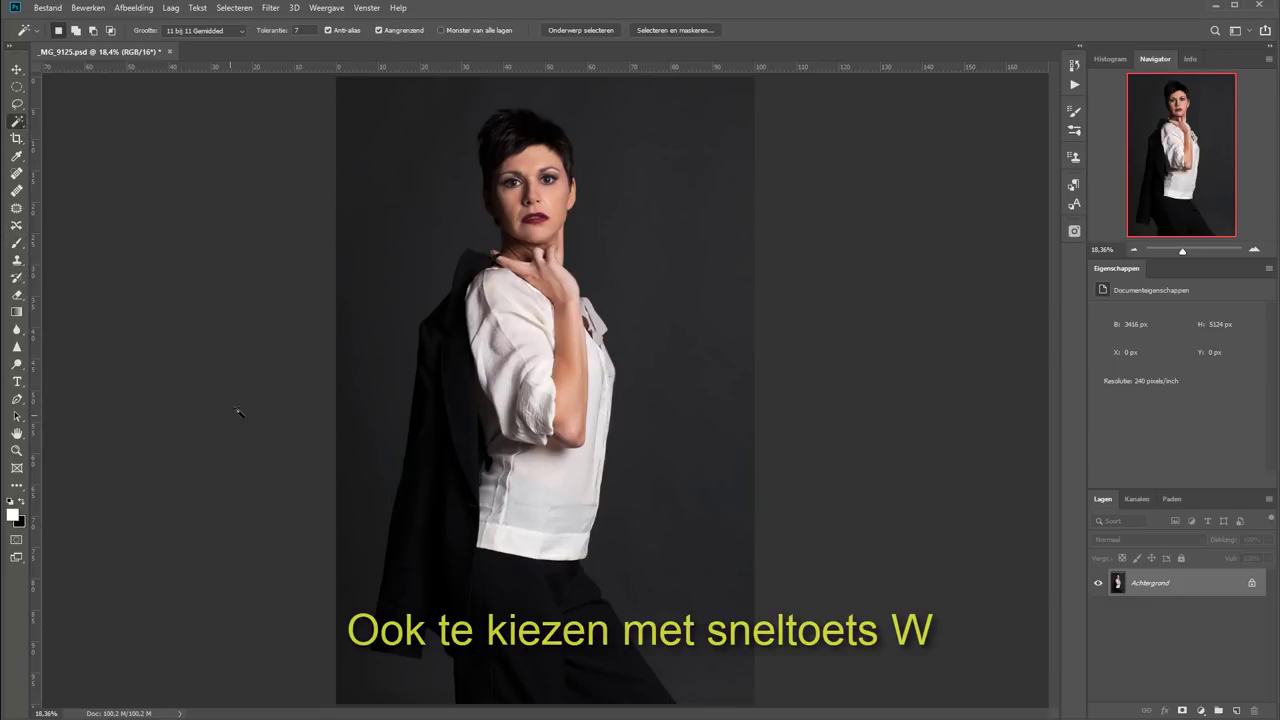
pyautogui.click(576, 36)
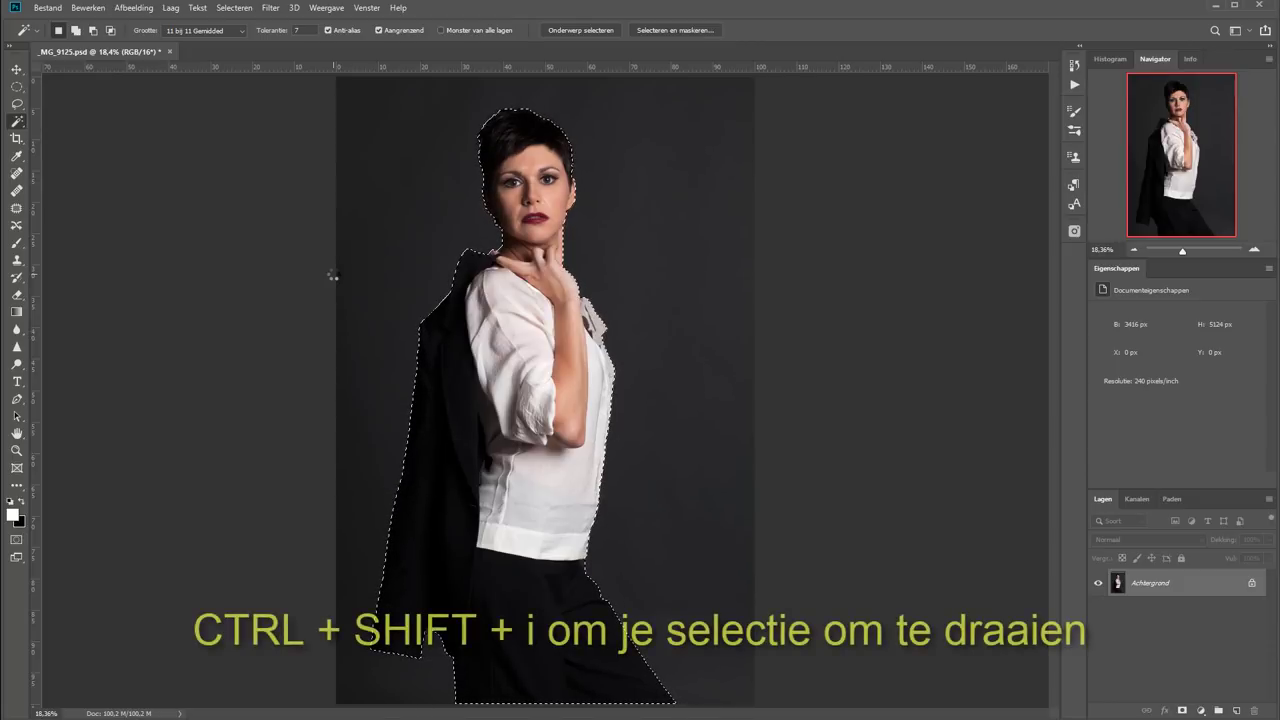
pyautogui.hotkey('ctrl', 'shift', 'i')
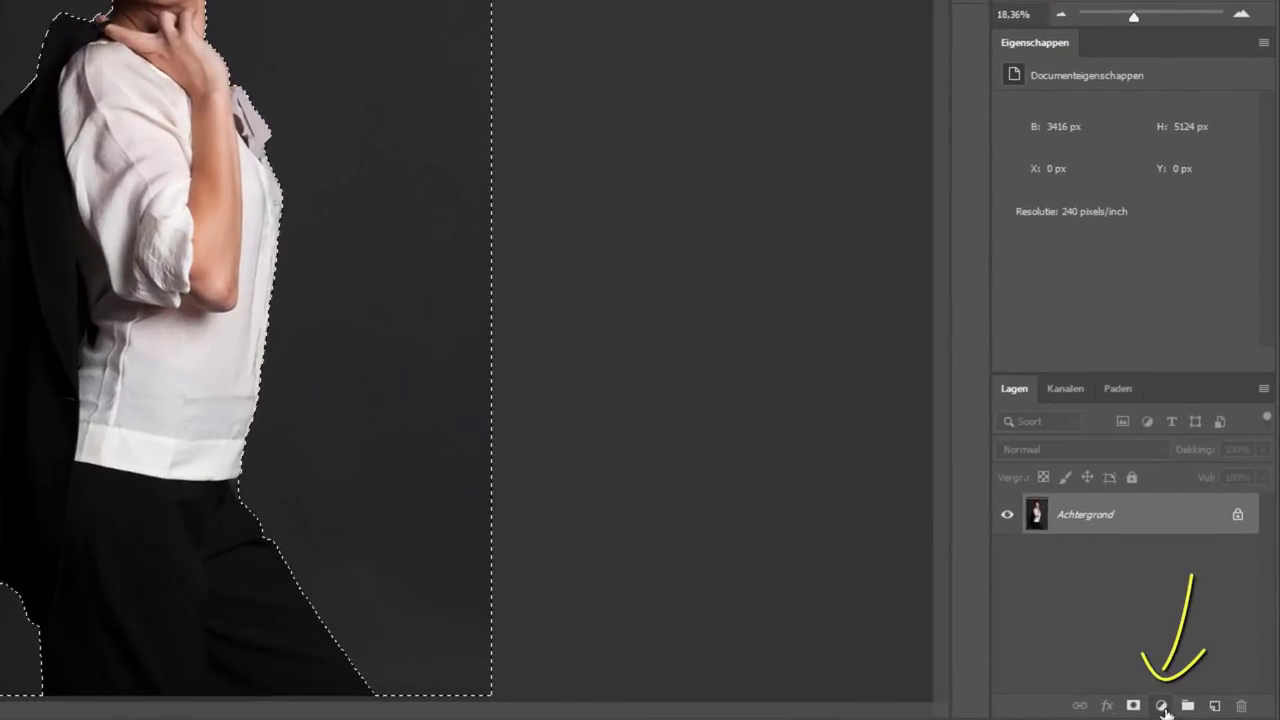
# - Add a black (000000) Solid Color fill layer masked to the backdrop
pyautogui.click(1162, 706)
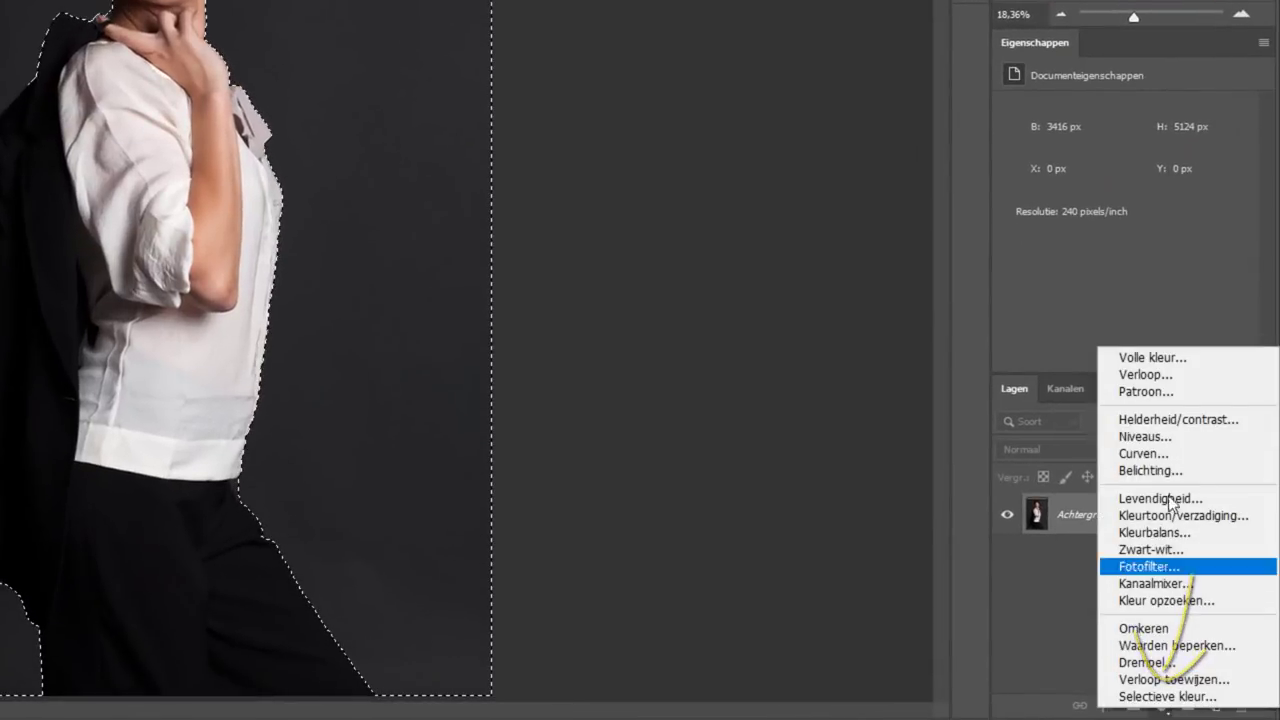
pyautogui.click(1158, 356)
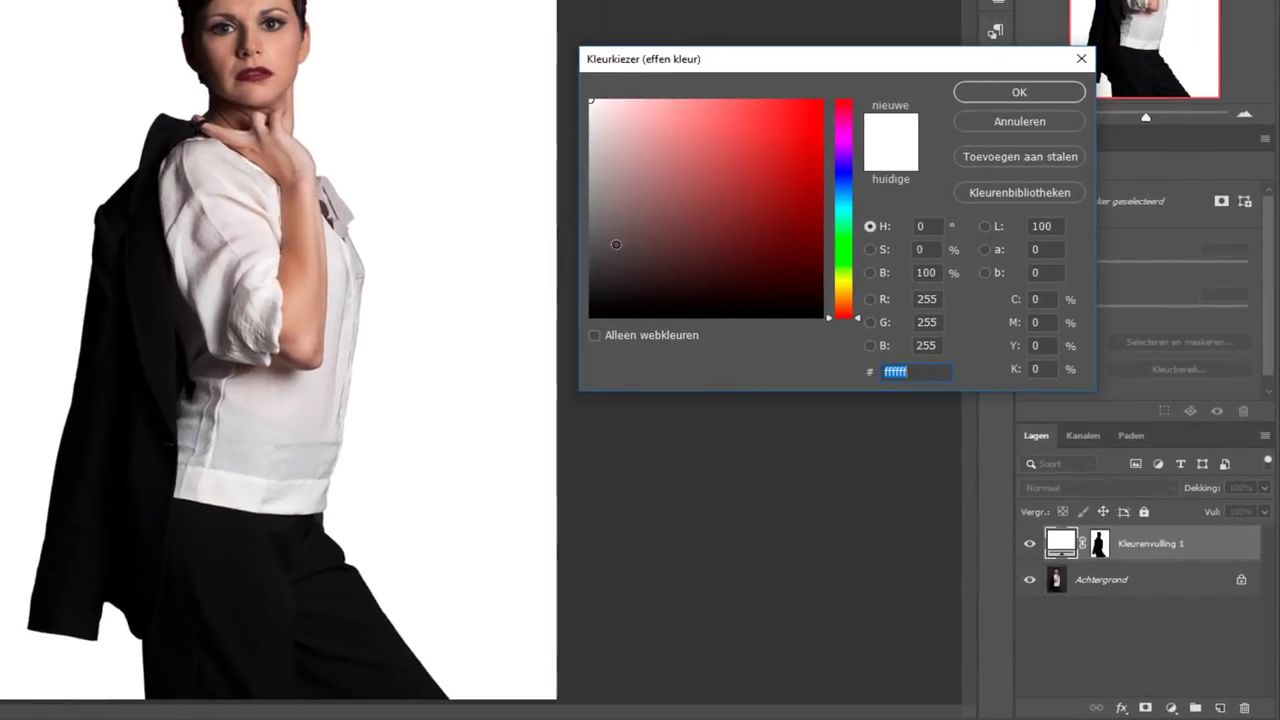
pyautogui.moveTo(616, 244); pyautogui.dragTo(551, 360)
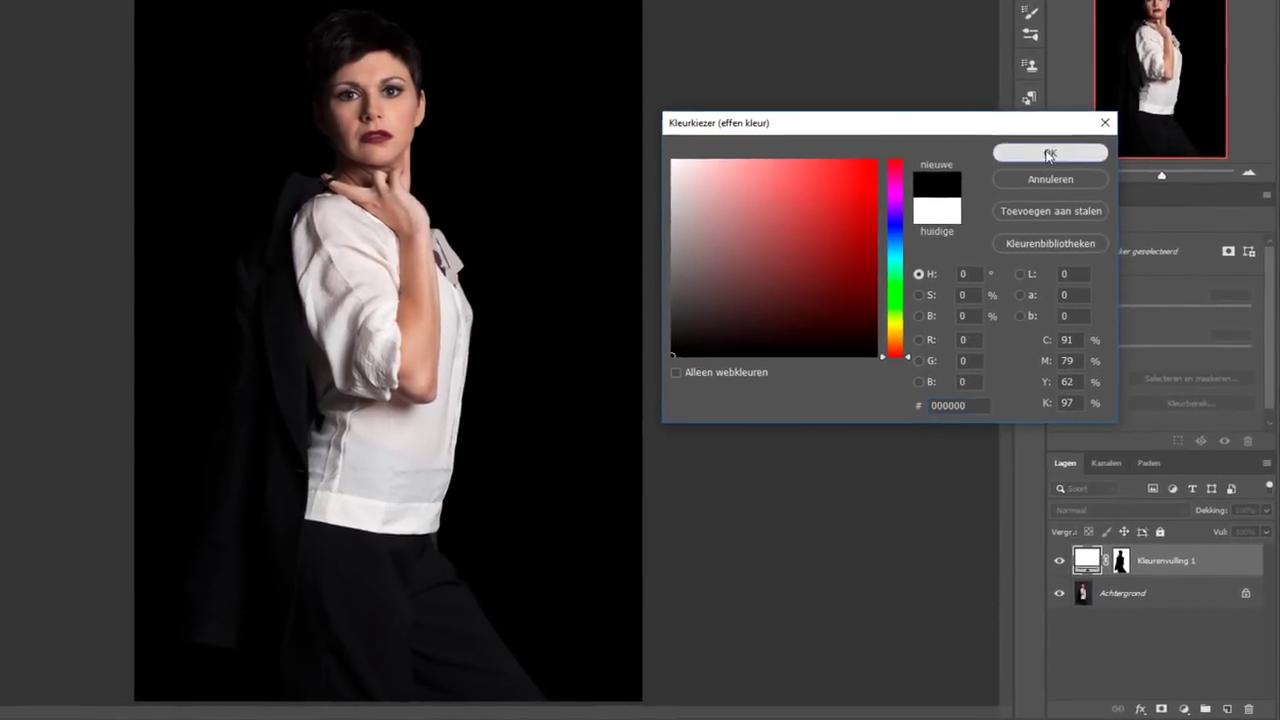
pyautogui.click(1018, 91)
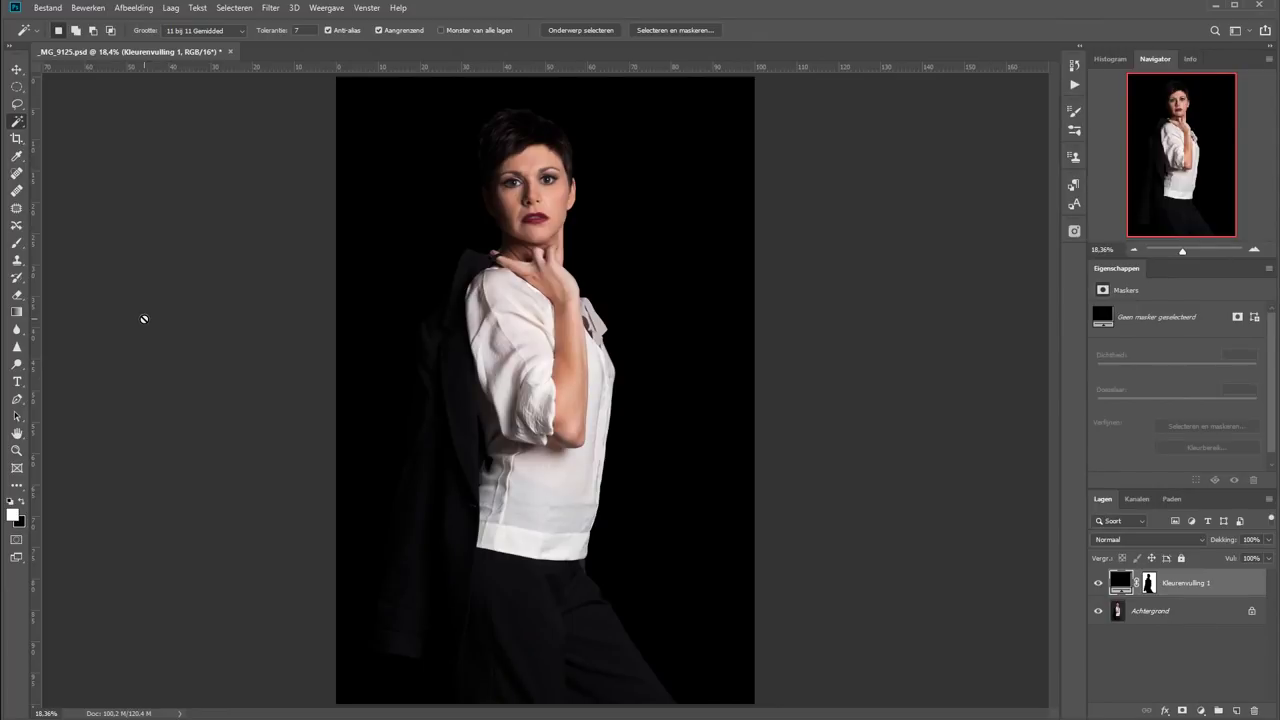
# - Zoom to the head, hide the black fill, and place a new empty Laag 1 beneath it
pyautogui.click(16, 450)
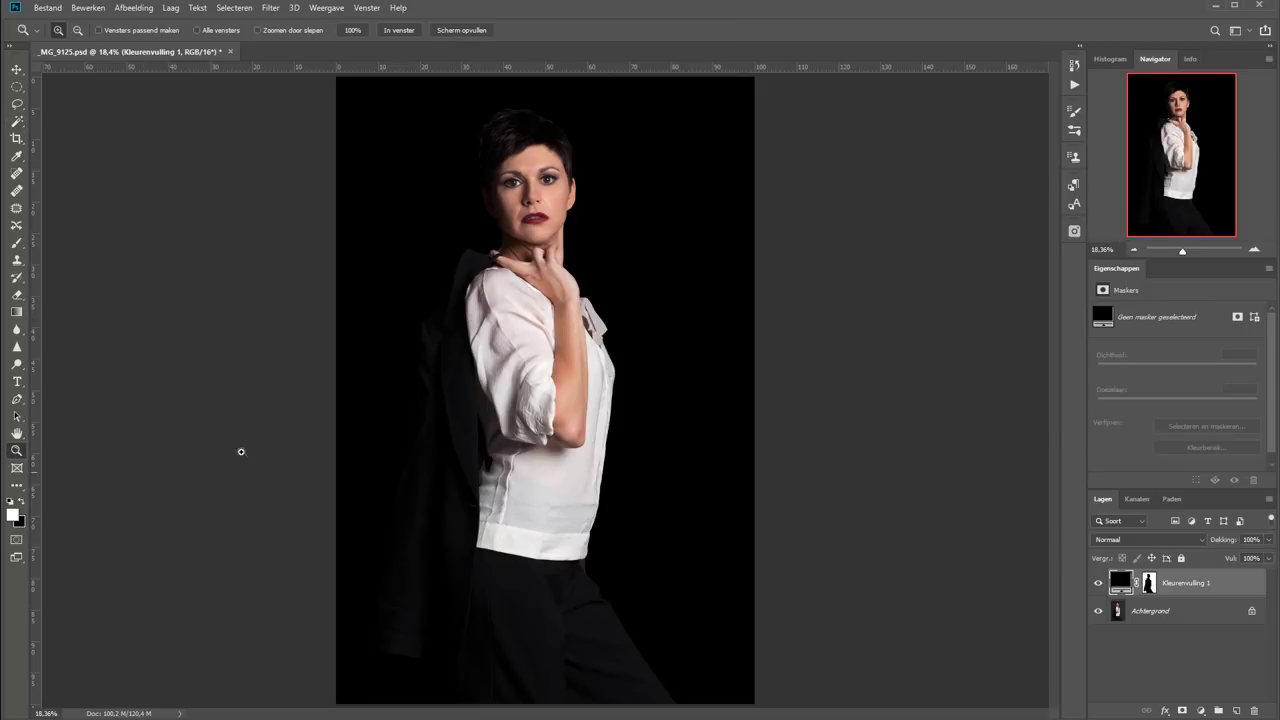
pyautogui.moveTo(350, 349); pyautogui.dragTo(743, 66)
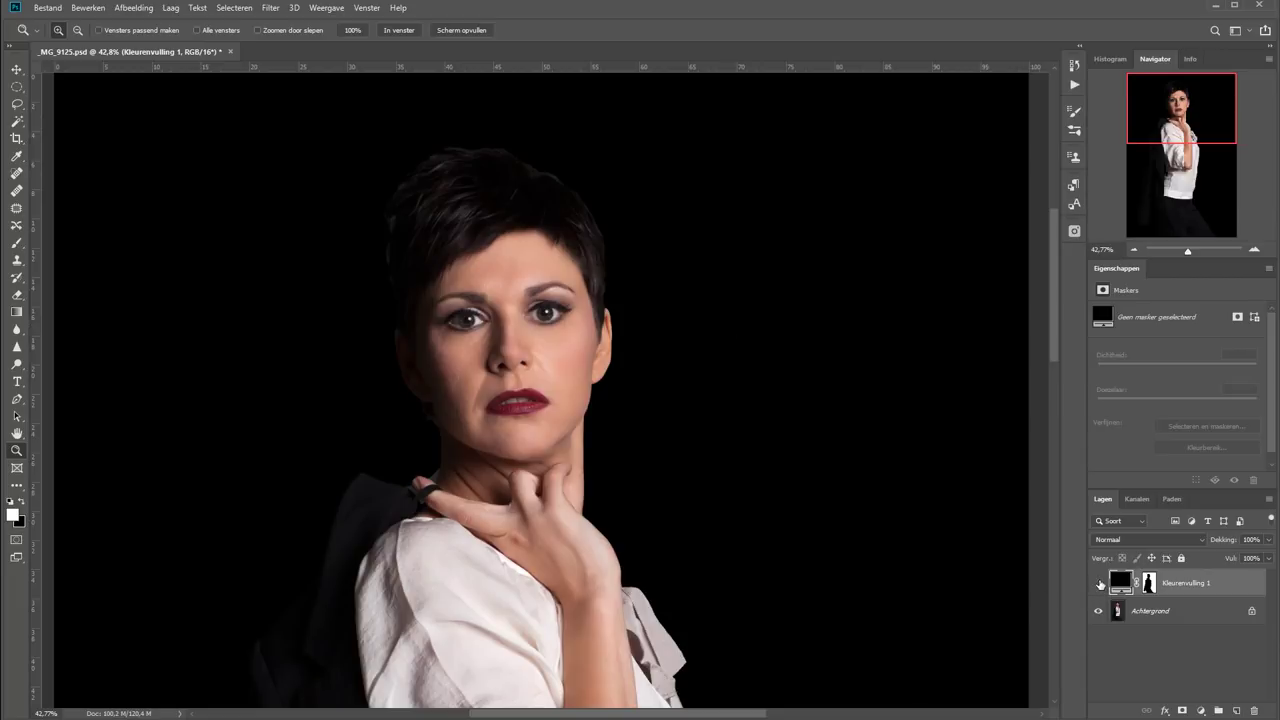
pyautogui.click(1100, 583)
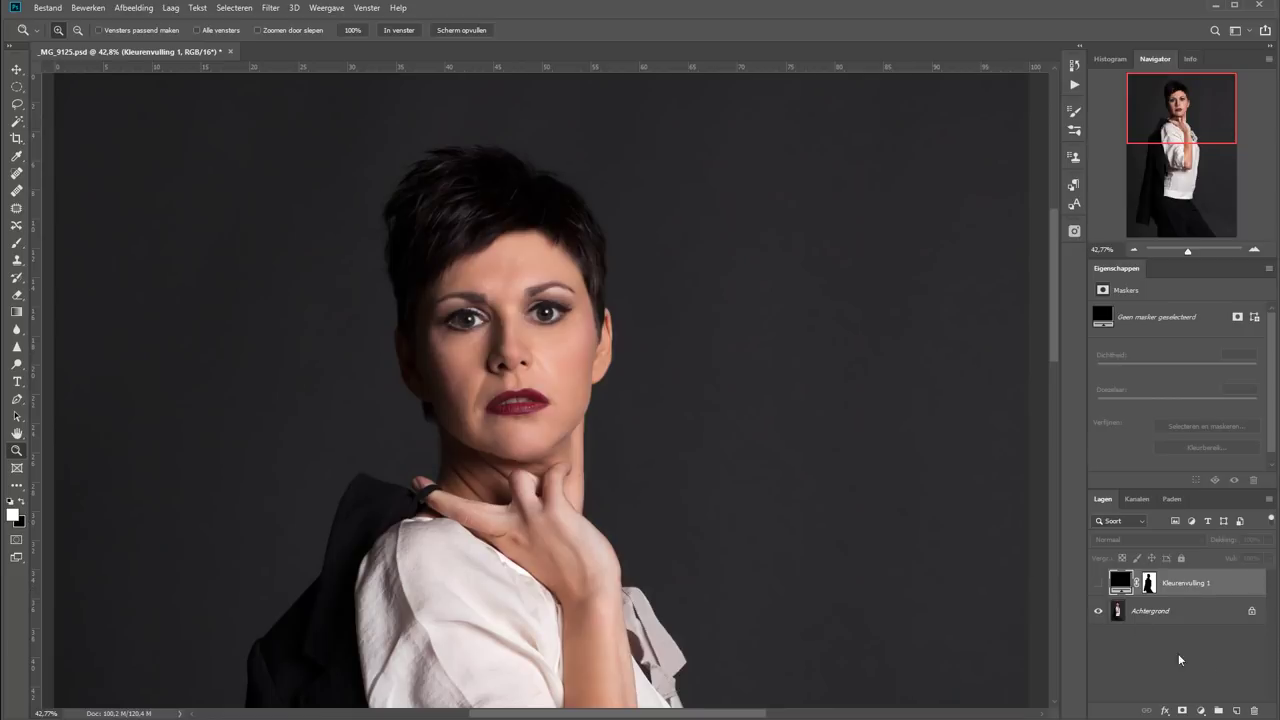
pyautogui.click(1236, 711)
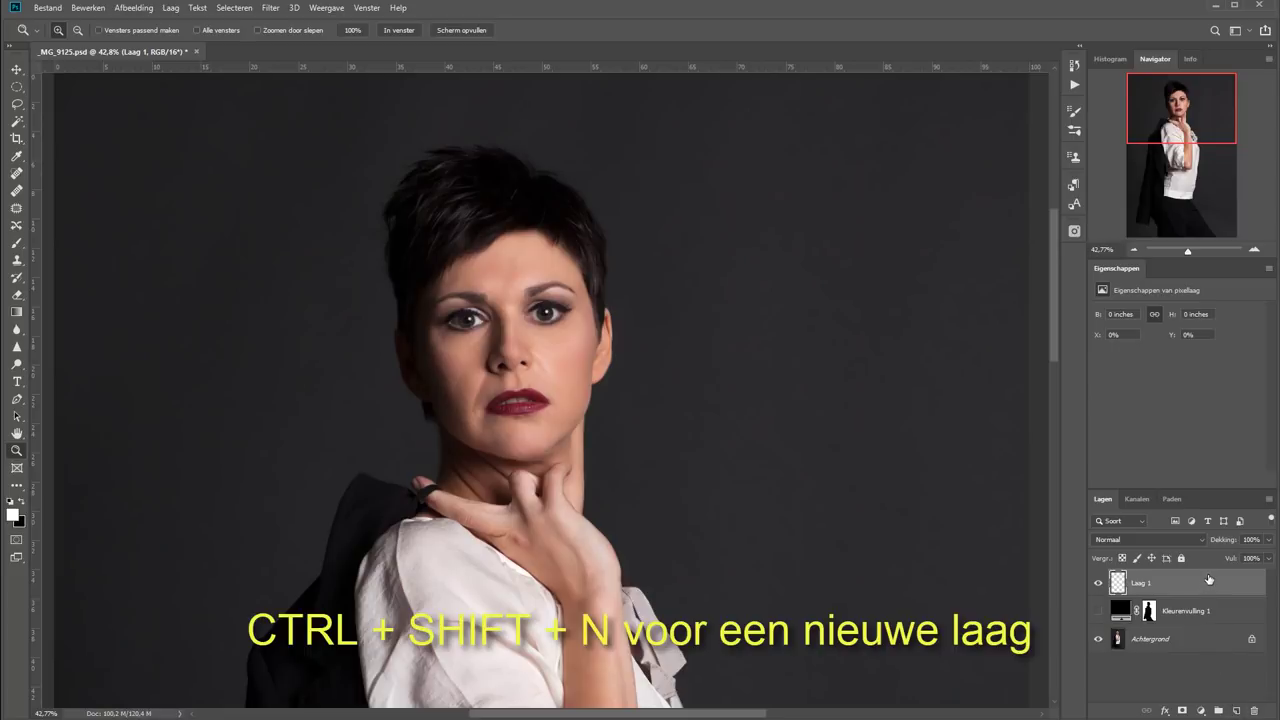
pyautogui.moveTo(1212, 619); pyautogui.dragTo(1212, 620)
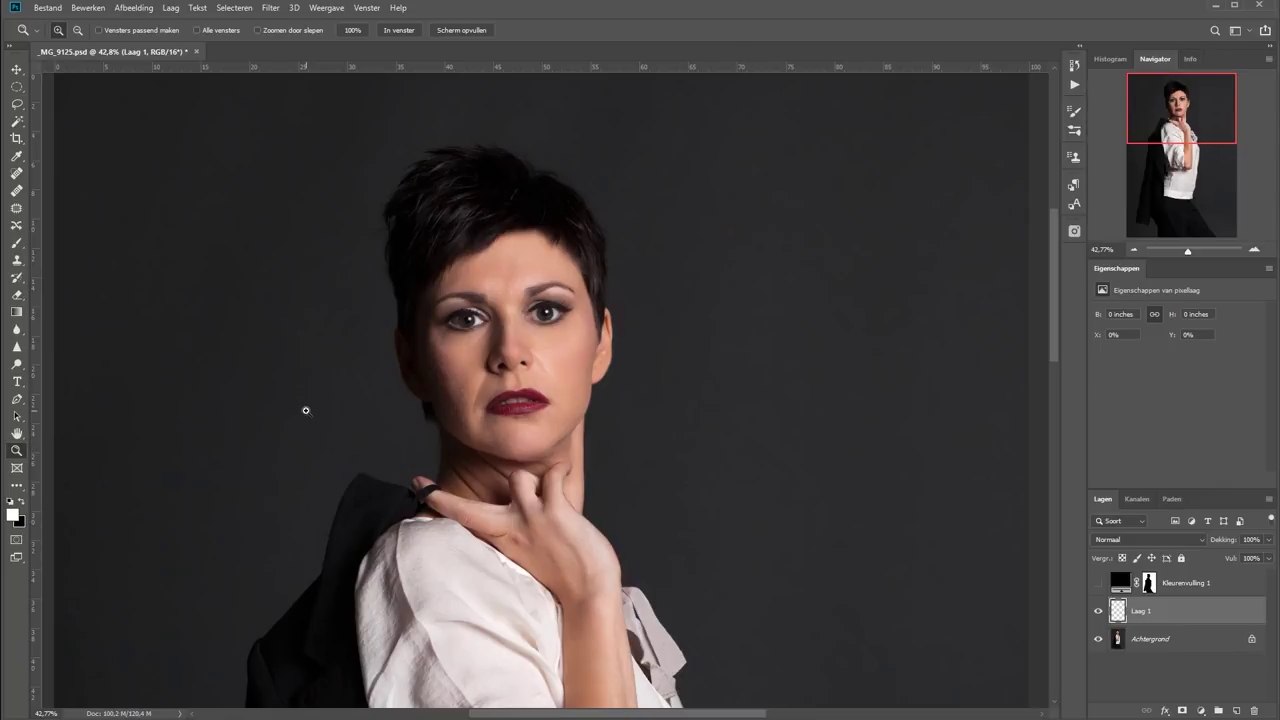
# - Paint a soft white brush stroke over the top of the hair on Laag 1
pyautogui.press('b')
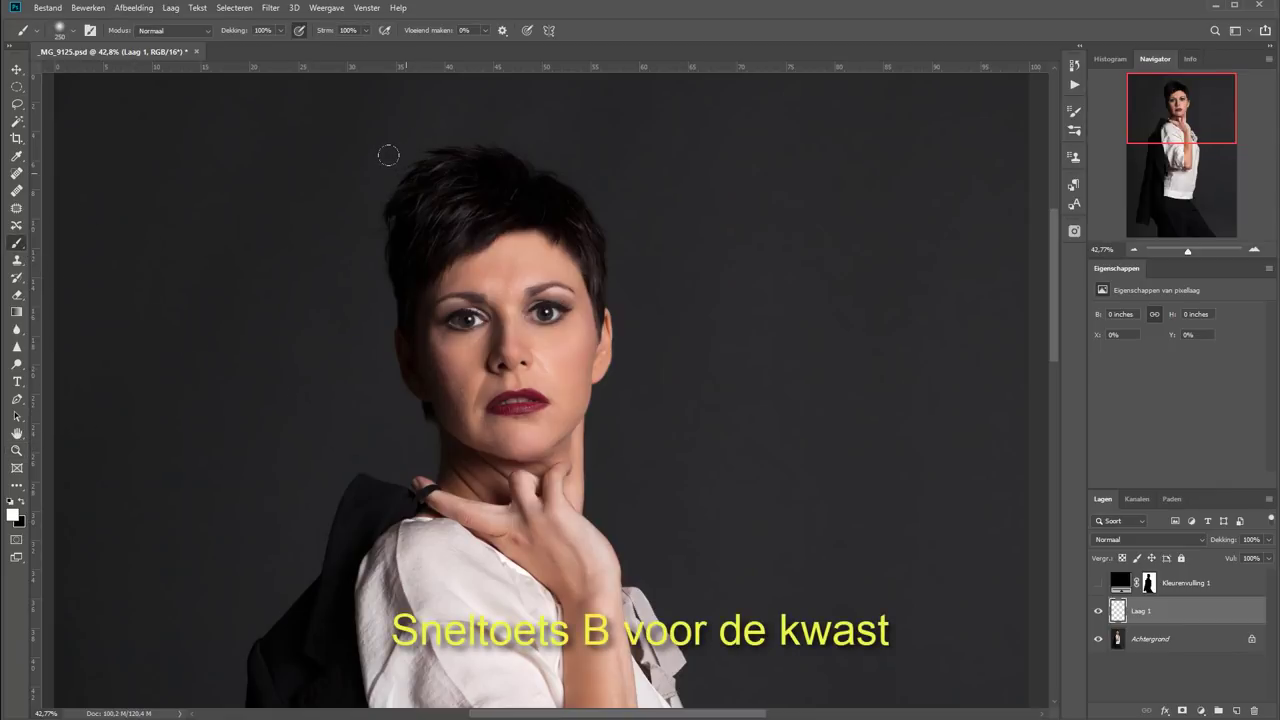
pyautogui.moveTo(405, 160)
pyautogui.mouseDown()
pyautogui.moveTo(579, 182)
pyautogui.moveTo(362, 260)
pyautogui.moveTo(363, 194)
pyautogui.mouseUp()
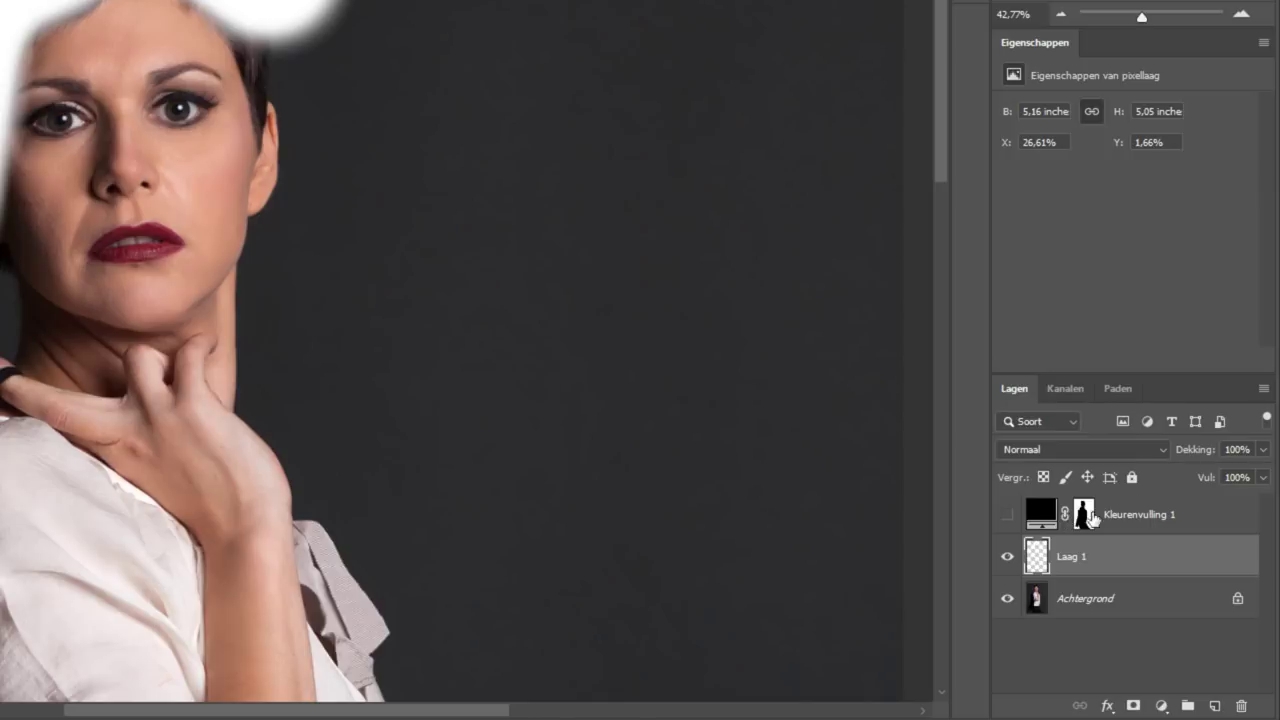
# - Set Laag 1 to Bedekken blend mode and toggle the black fill to check the glow
pyautogui.click(1104, 451)
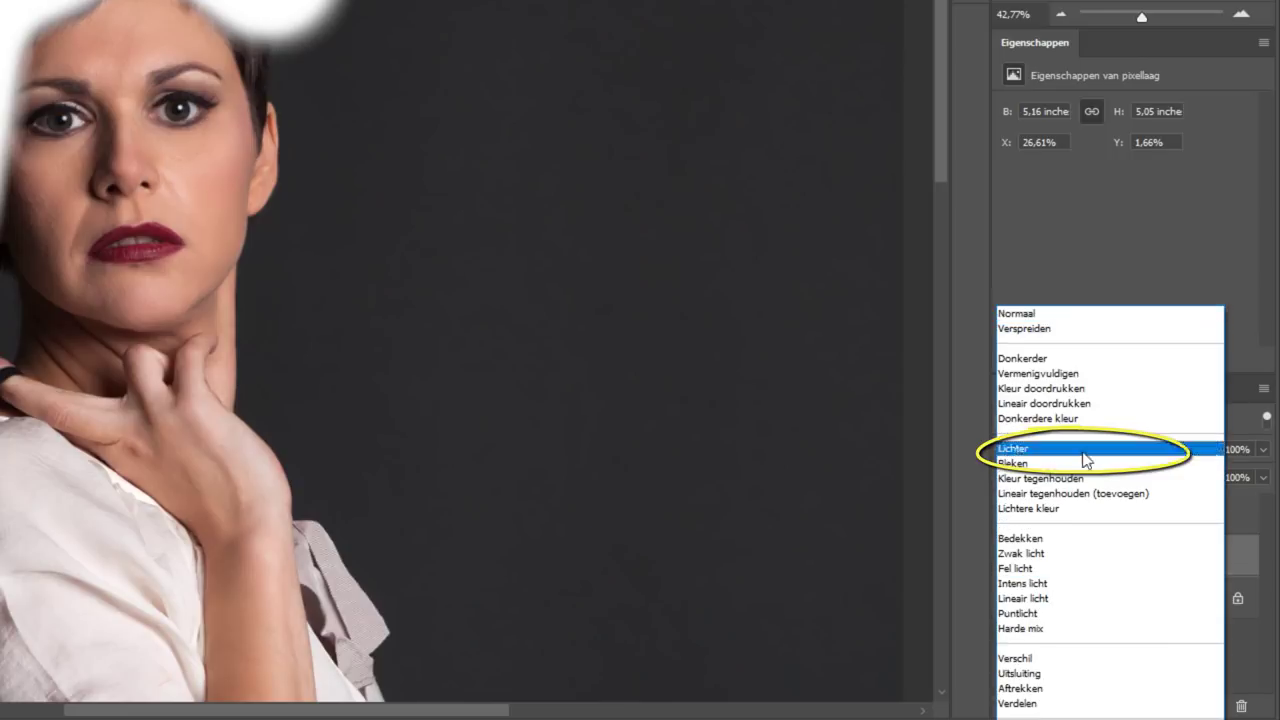
pyautogui.click(1040, 537)
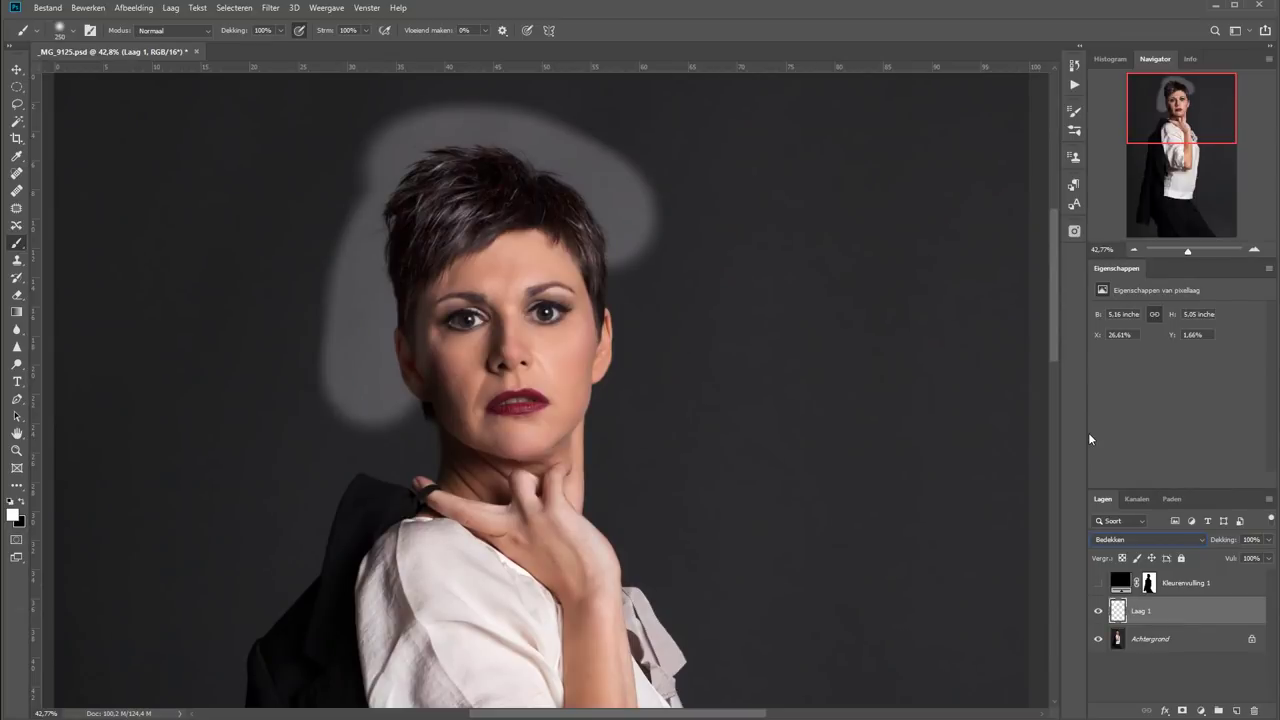
pyautogui.click(1098, 583)
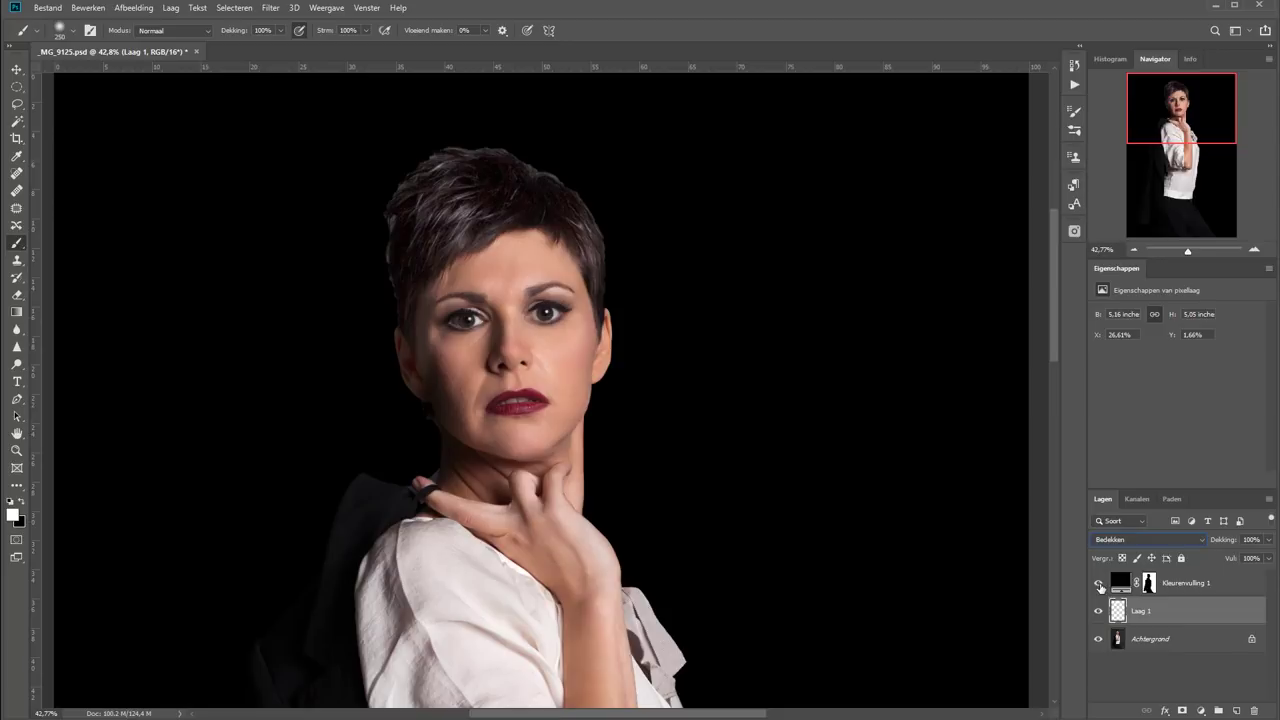
pyautogui.click(1099, 583)
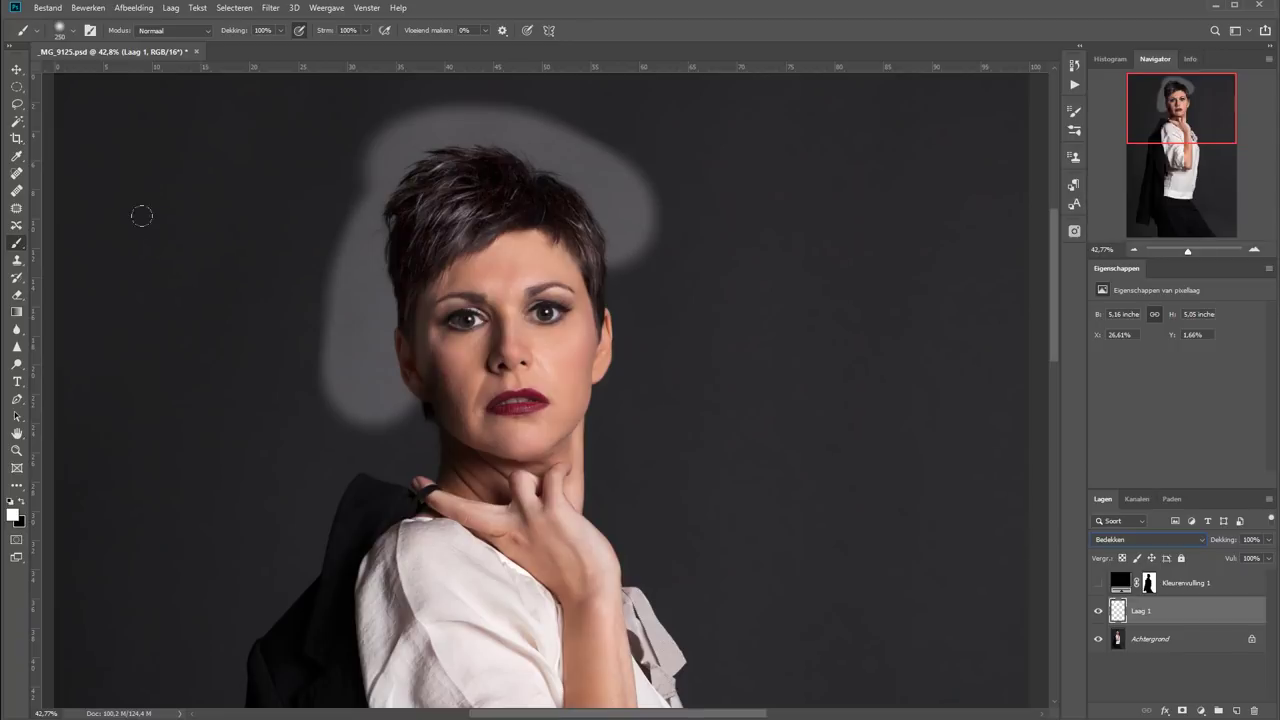
pyautogui.press('e')
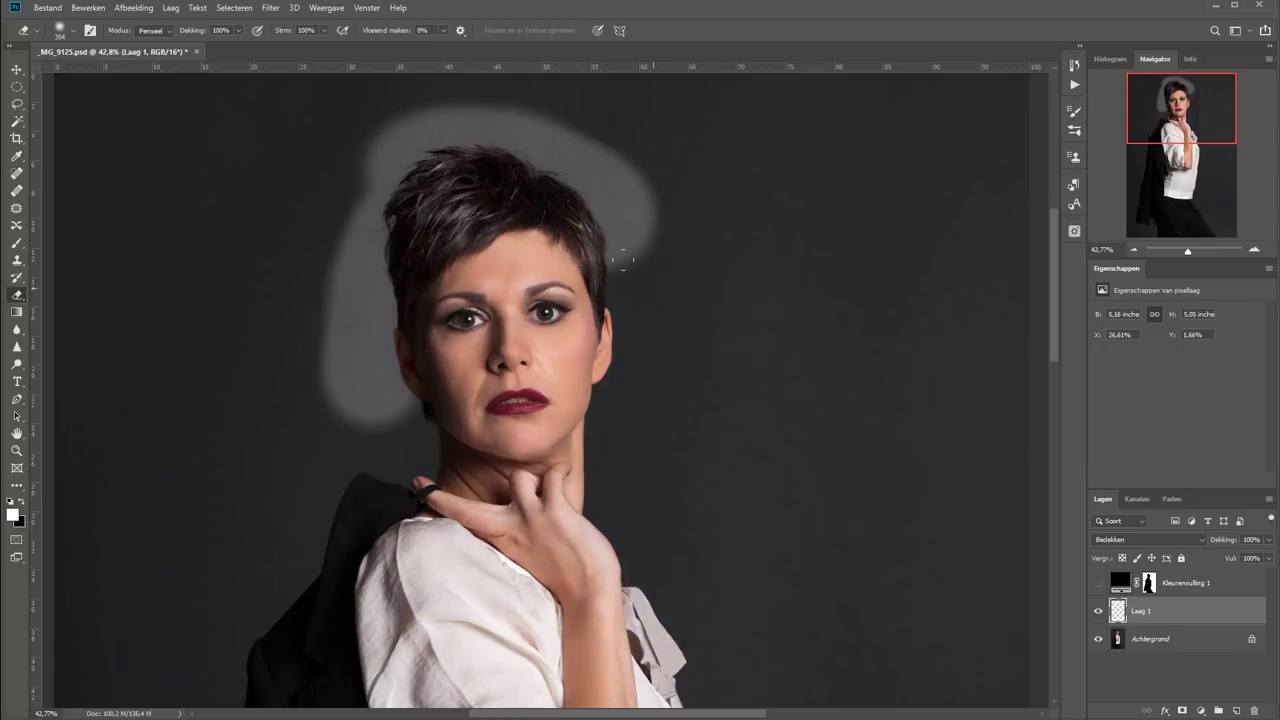
# - Erase the glow off the upper-right background, show the black fill, and compare Laag 1
pyautogui.rightClick(715, 250)
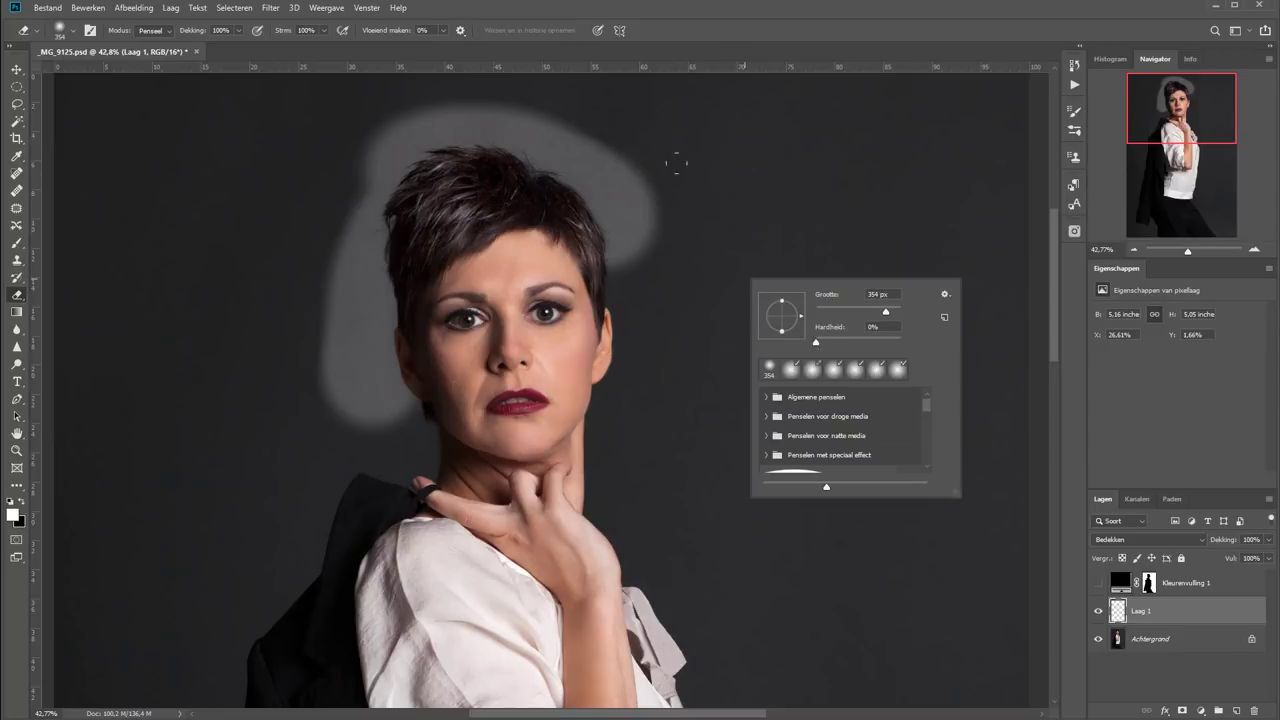
pyautogui.moveTo(650, 235)
pyautogui.mouseDown()
pyautogui.moveTo(580, 145)
pyautogui.moveTo(486, 96)
pyautogui.moveTo(348, 122)
pyautogui.moveTo(323, 189)
pyautogui.moveTo(334, 306)
pyautogui.moveTo(374, 108)
pyautogui.mouseUp()
pyautogui.click(1098, 582)
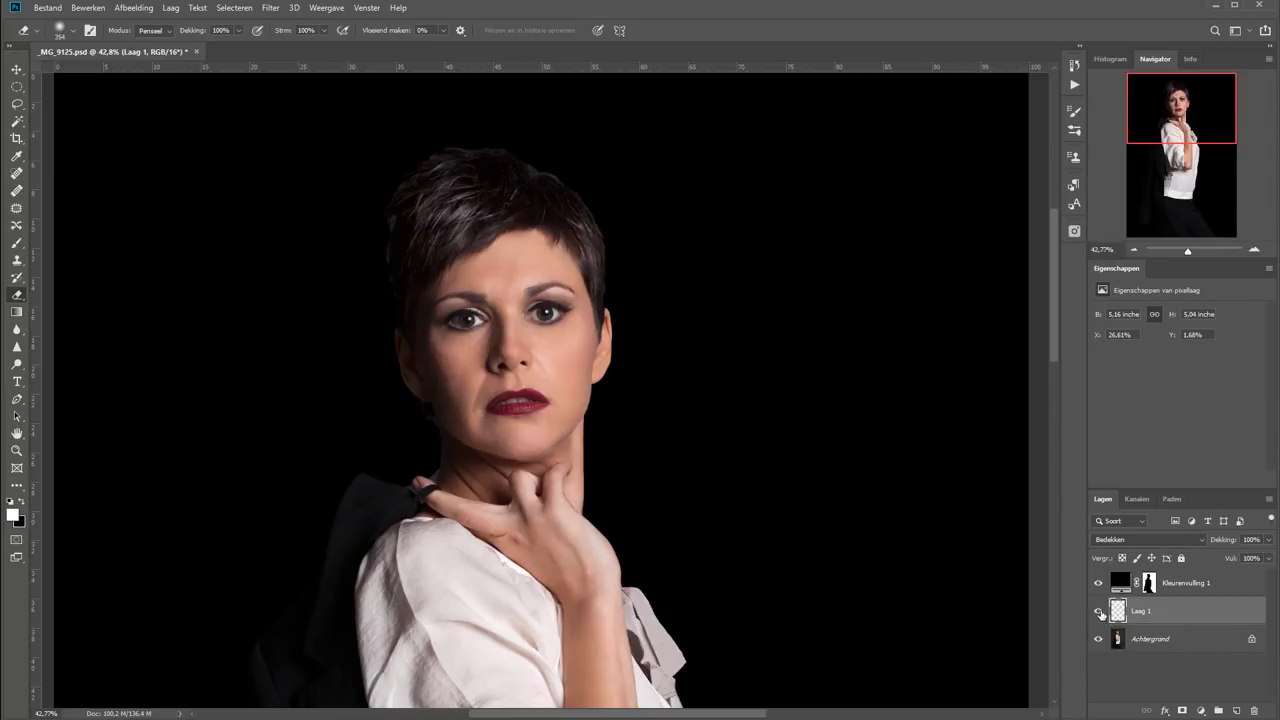
pyautogui.click(1100, 611)
pyautogui.click(1100, 611)
# - Fit the whole image on screen and hide the Kleurenvulling 1 black fill layer
pyautogui.press('z')
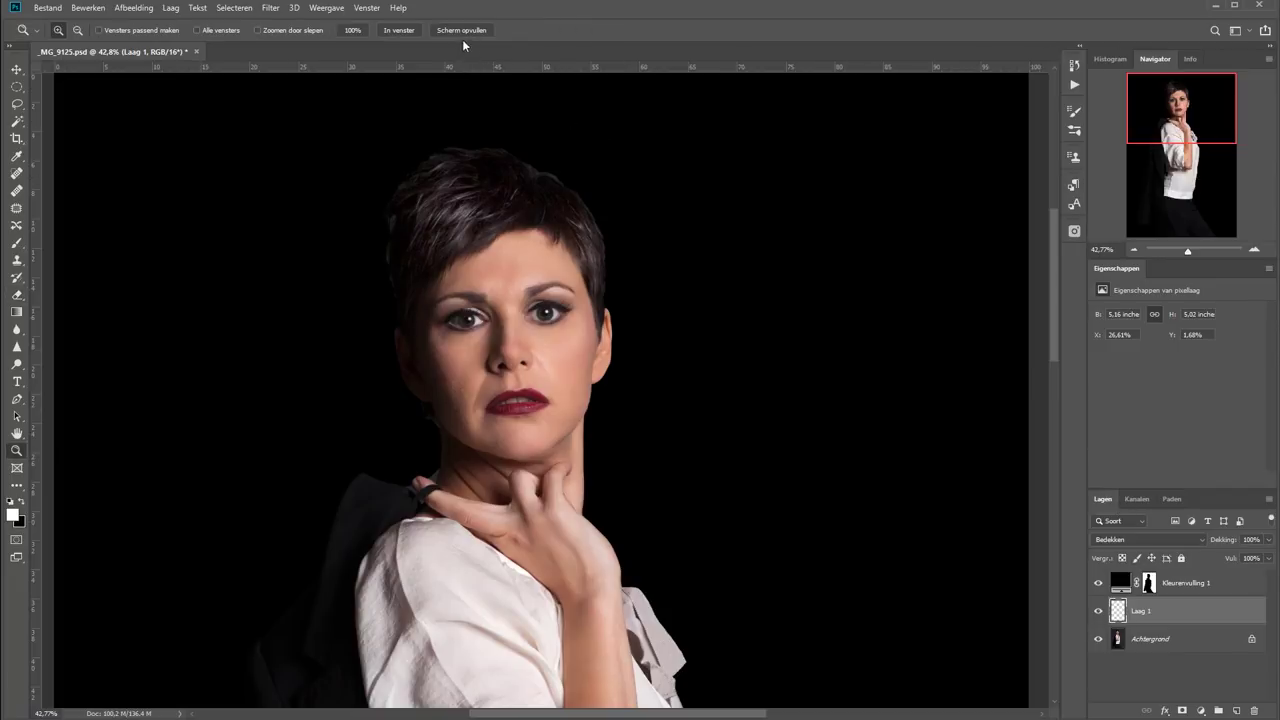
pyautogui.click(399, 30)
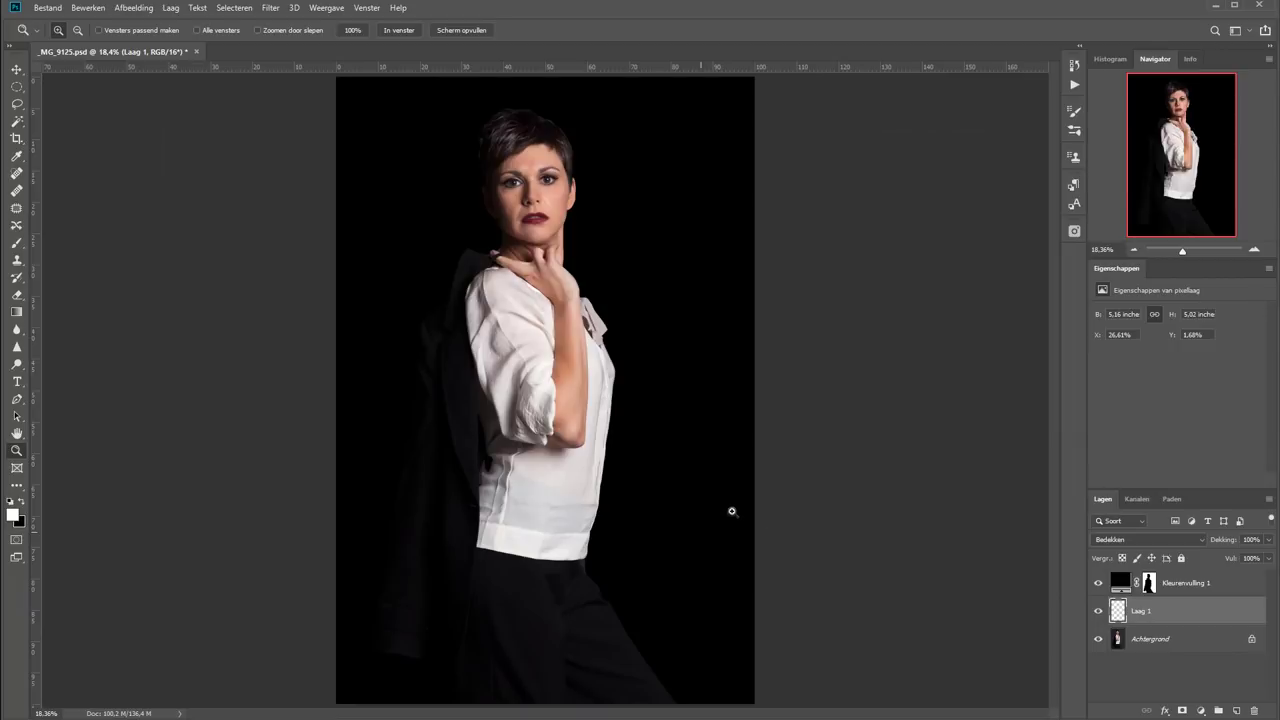
pyautogui.click(1098, 584)
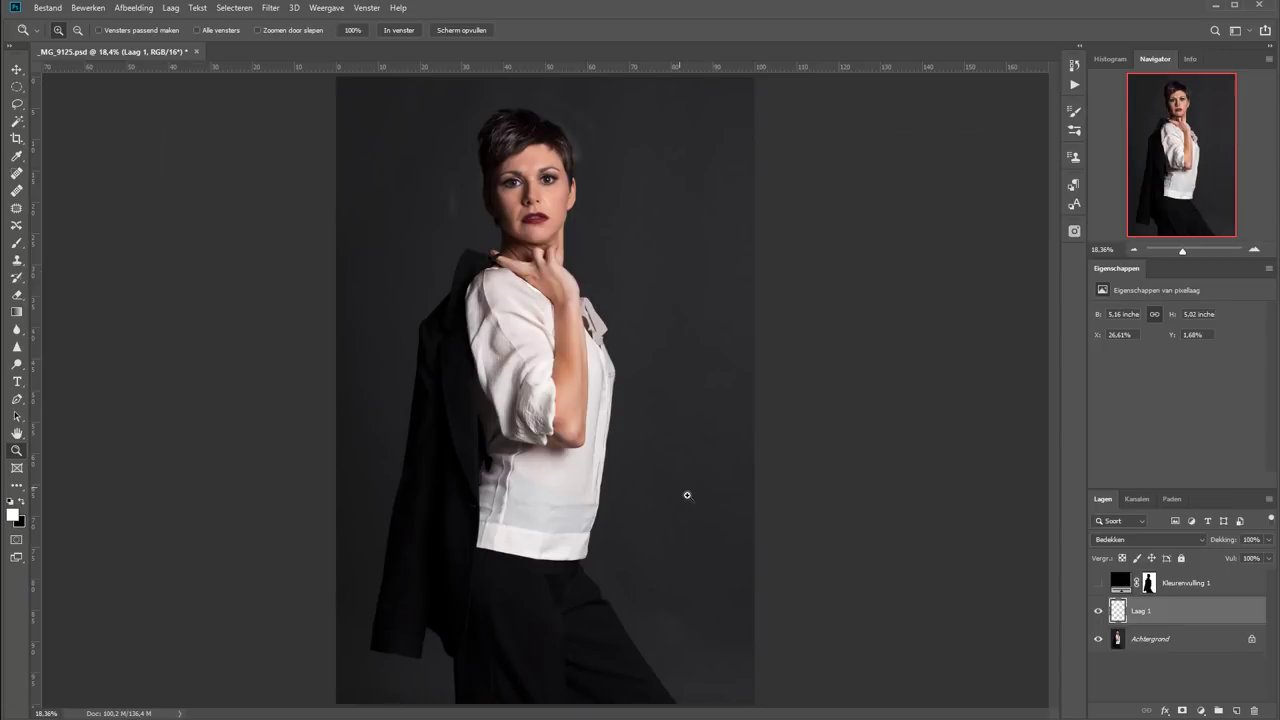
# - Add a white Solid Color fill layer, Kleurenvulling 2, and toggle its visibility to compare
pyautogui.click(1202, 712)
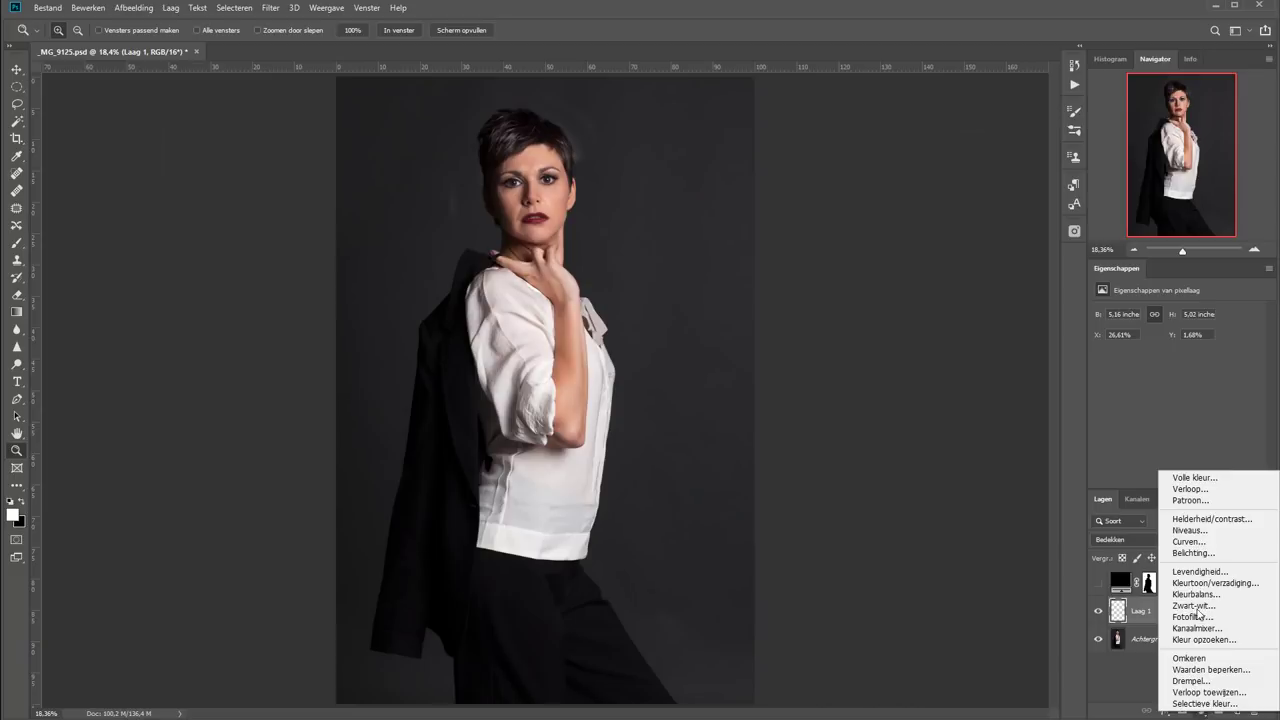
pyautogui.click(1198, 478)
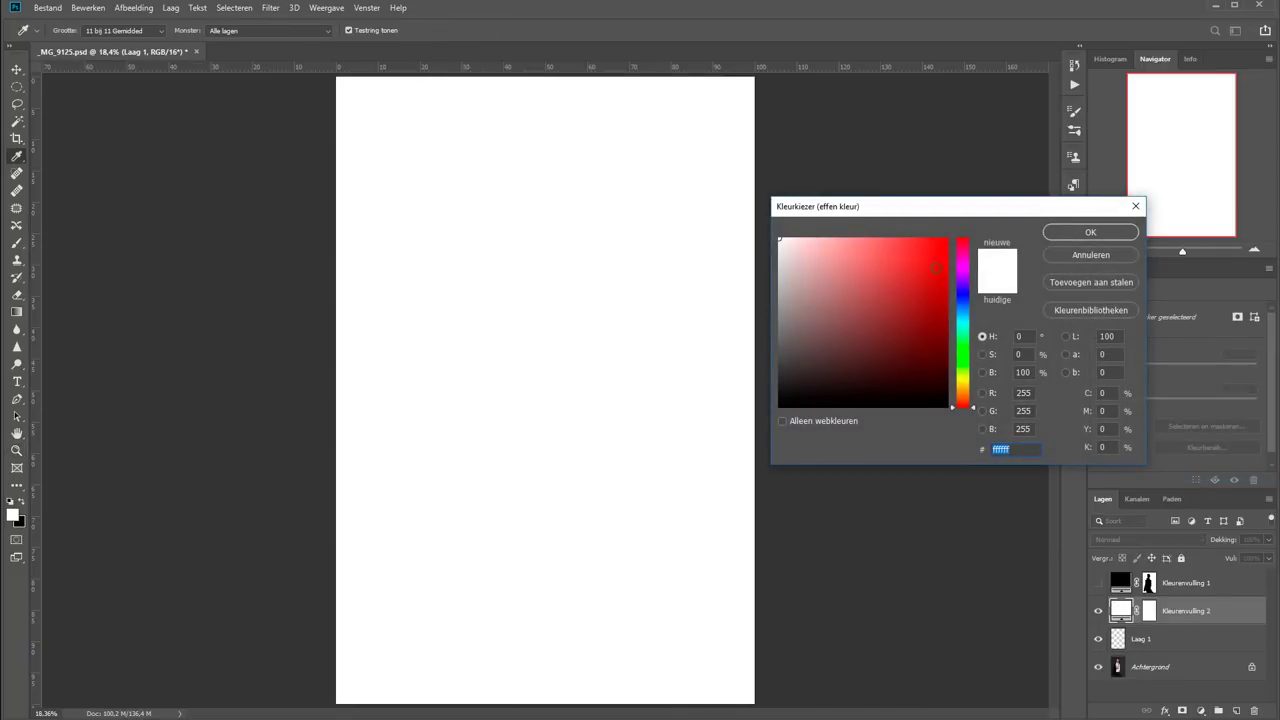
pyautogui.click(1078, 232)
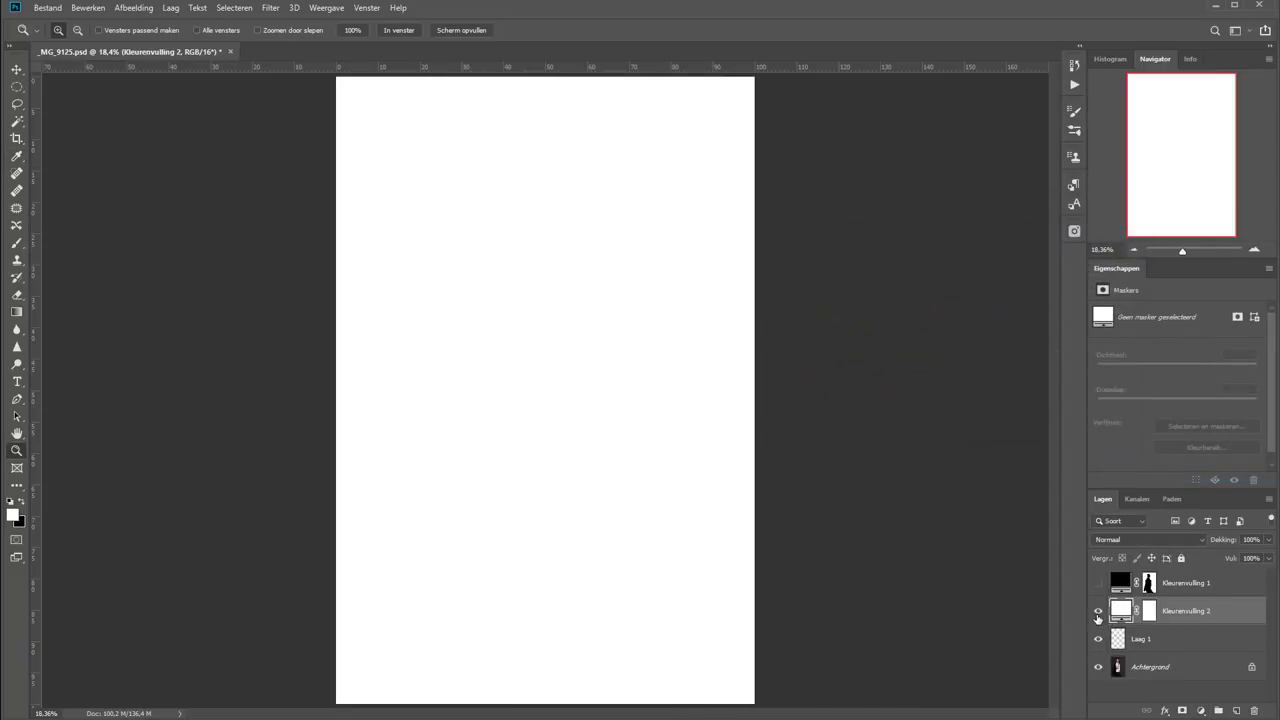
pyautogui.click(1099, 612)
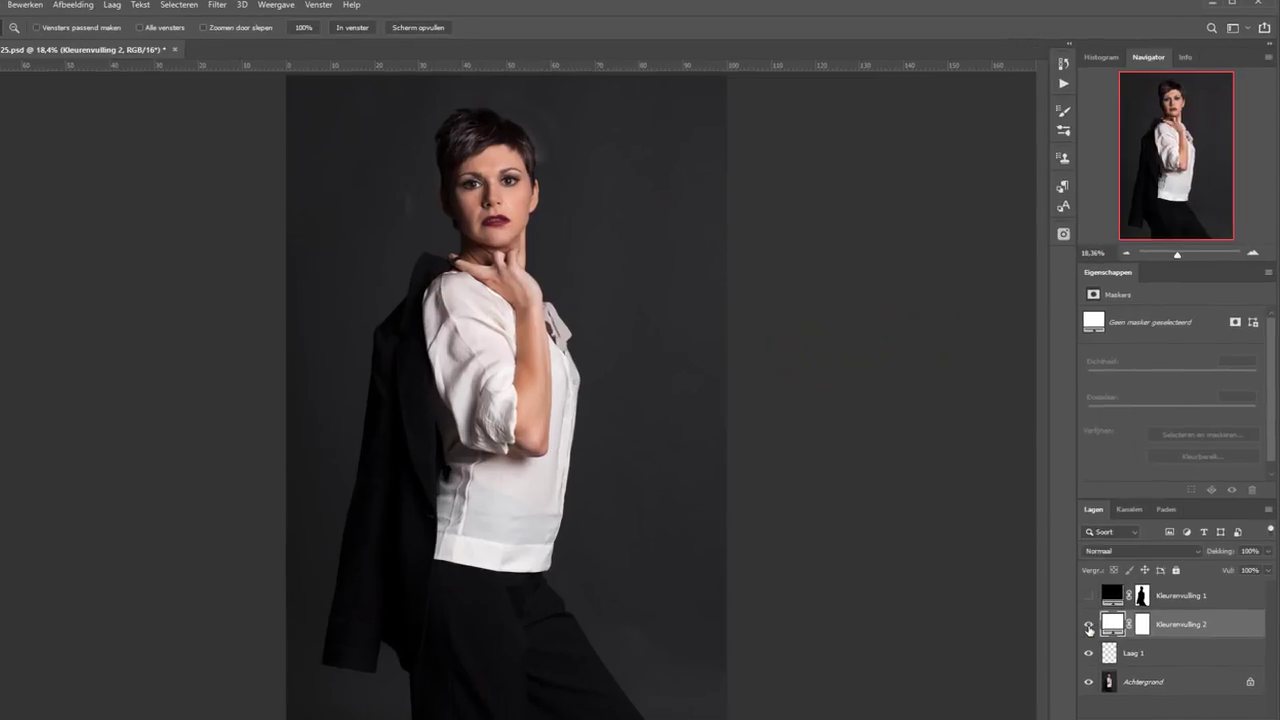
pyautogui.click(1089, 626)
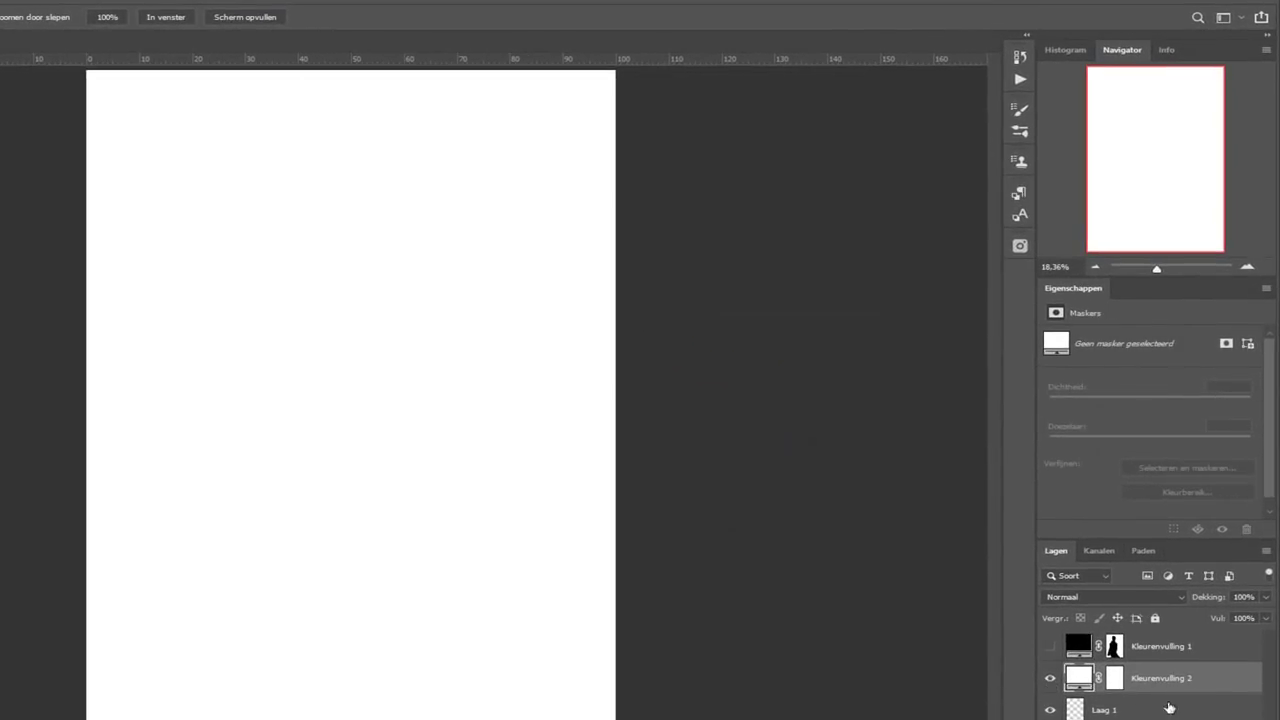
# - In Blending Options, lower the Underlying Layer white slider and split it to 23/29
pyautogui.rightClick(1210, 688)
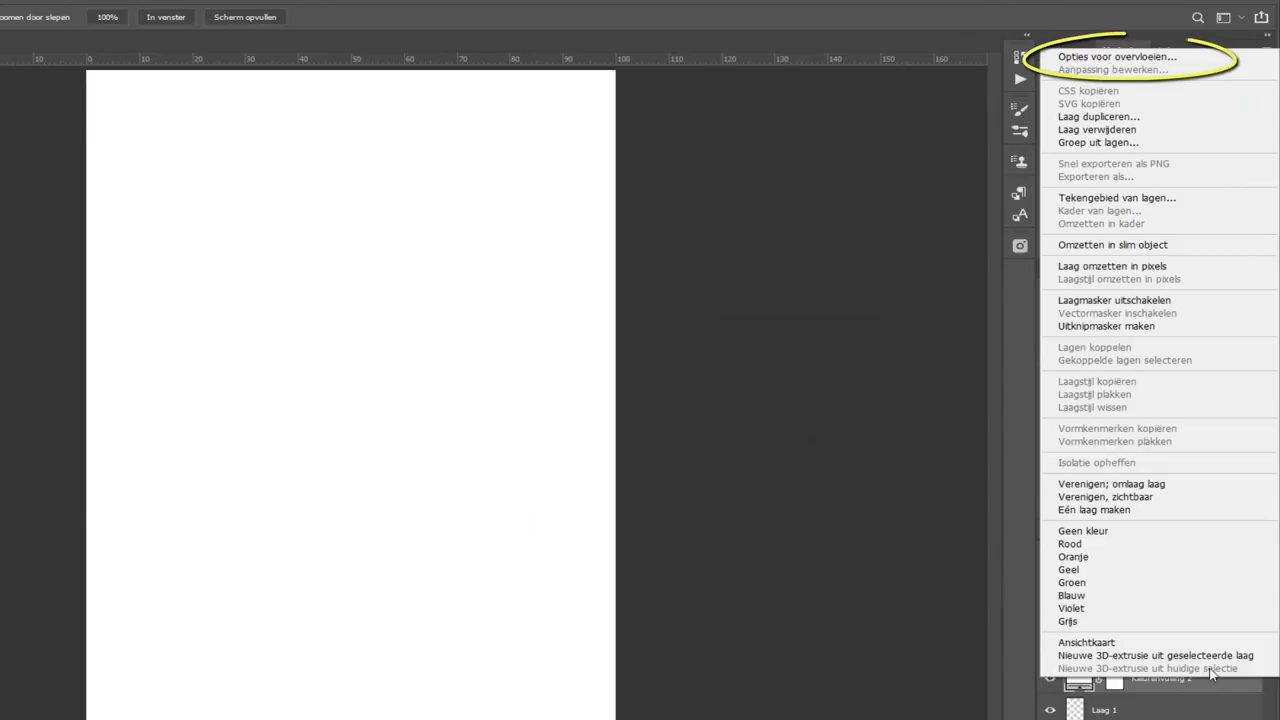
pyautogui.click(1082, 57)
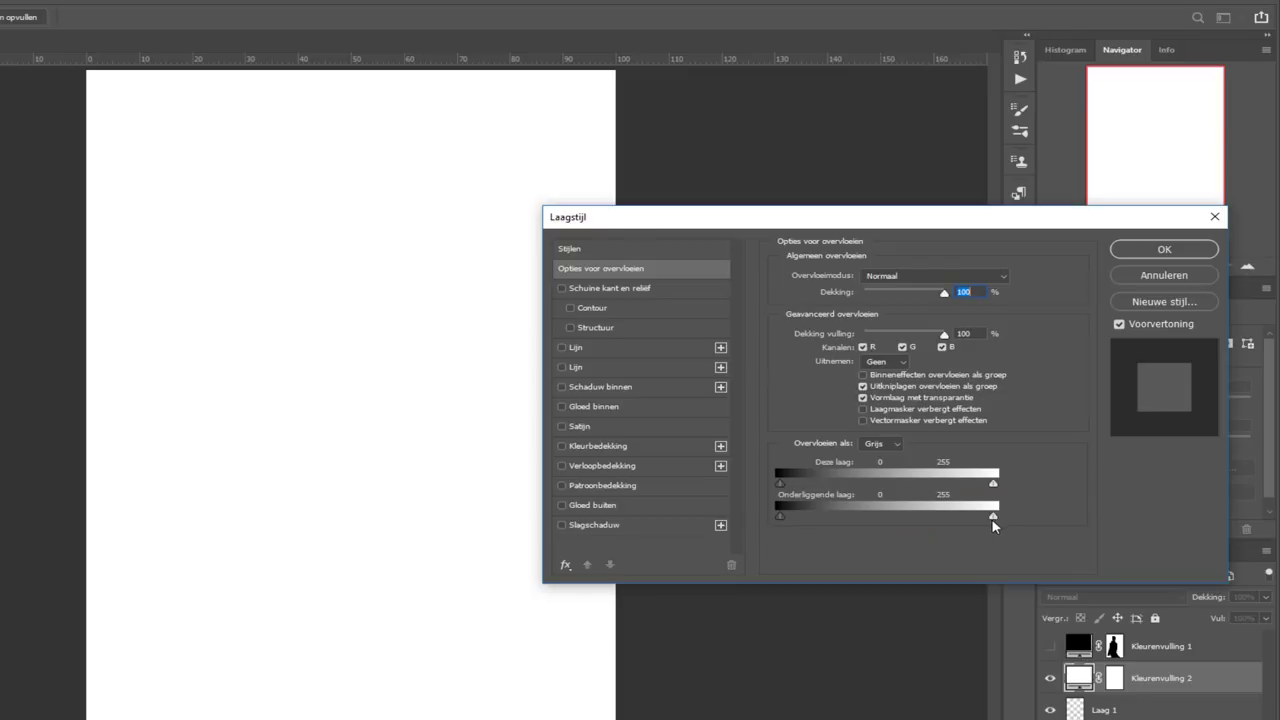
pyautogui.moveTo(994, 520); pyautogui.dragTo(815, 522)
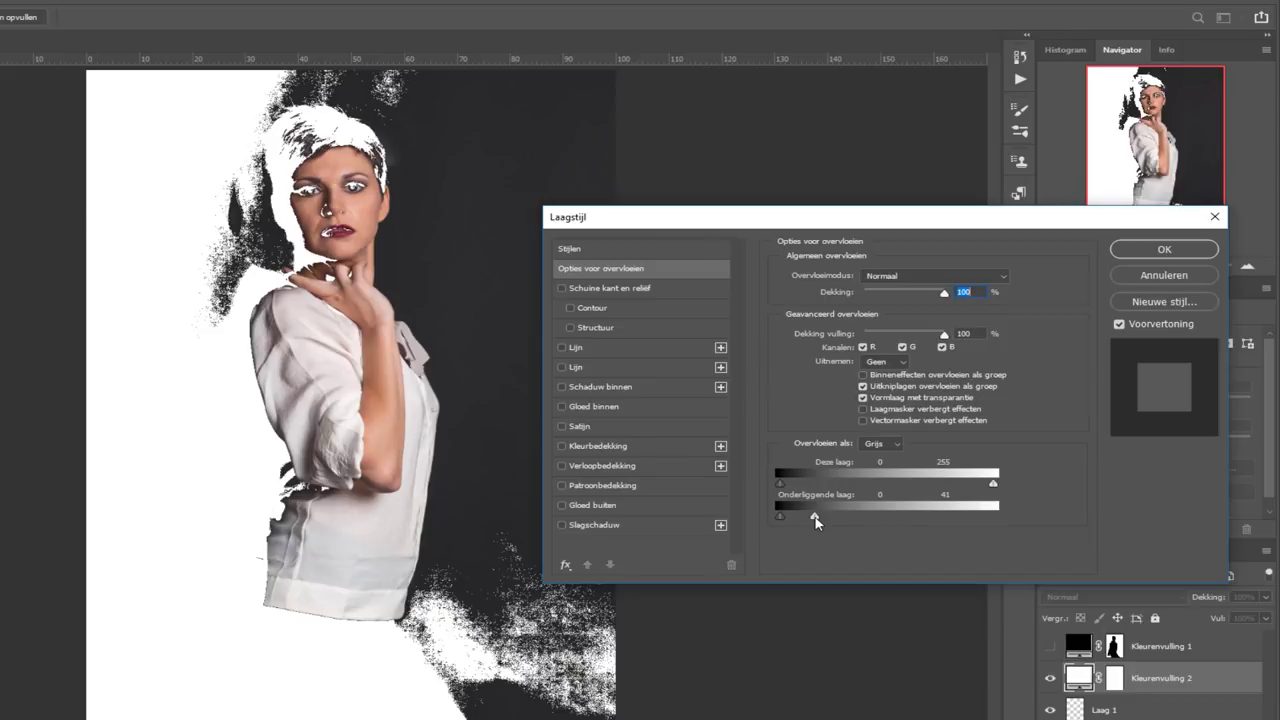
pyautogui.moveTo(815, 520); pyautogui.dragTo(804, 526)
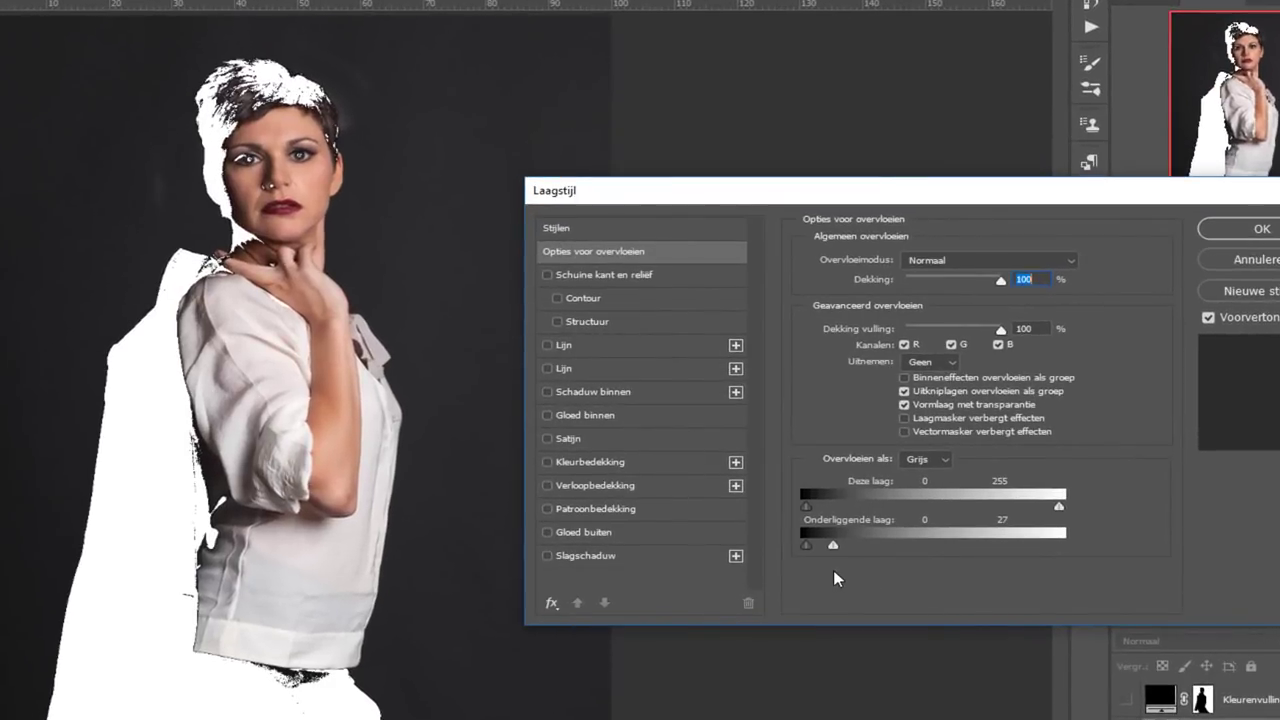
pyautogui.press('alt')
pyautogui.moveTo(830, 544); pyautogui.dragTo(836, 546)
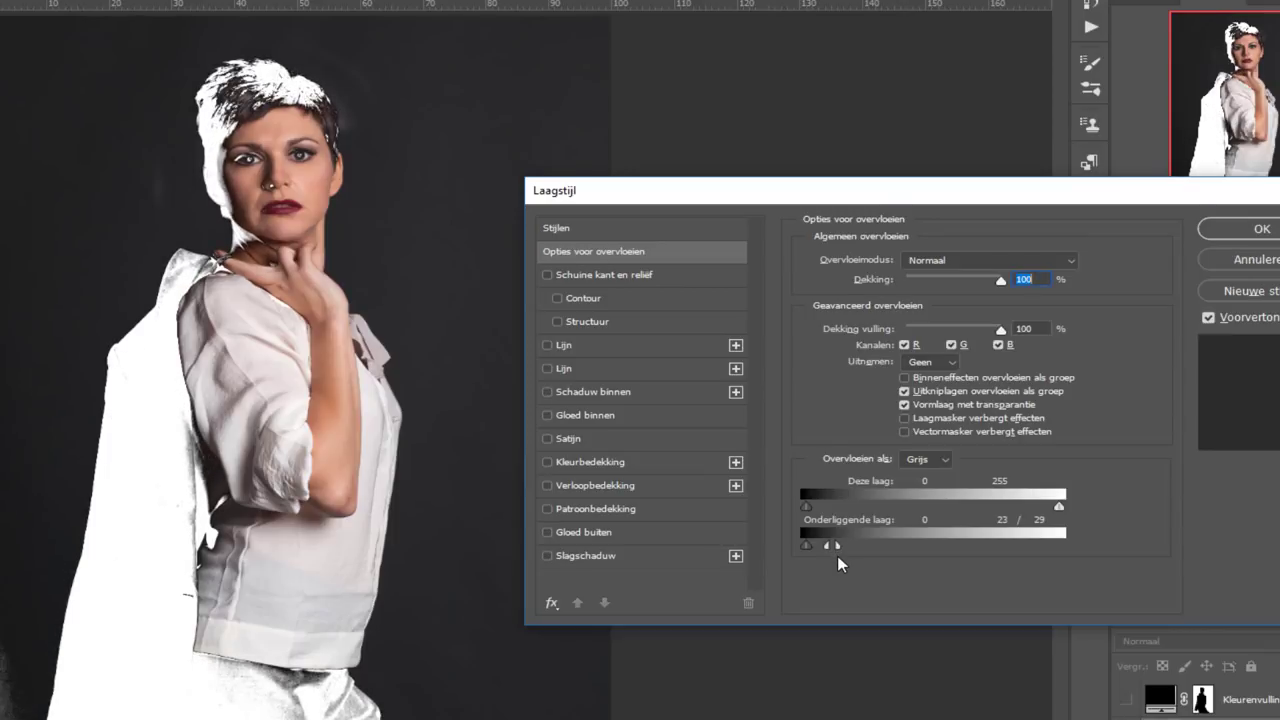
pyautogui.click(1258, 230)
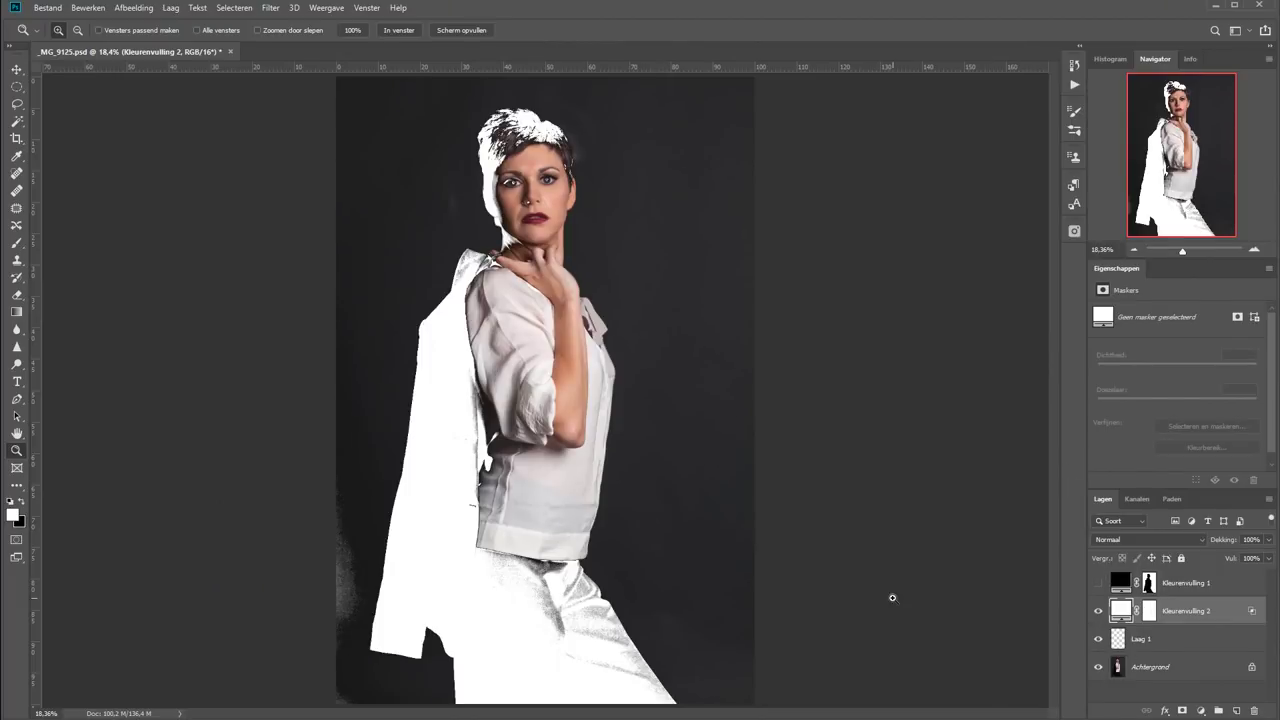
# - Zoom in on Kleurenvulling 2's mask and paint black along the grainy left edge
pyautogui.click(1150, 620)
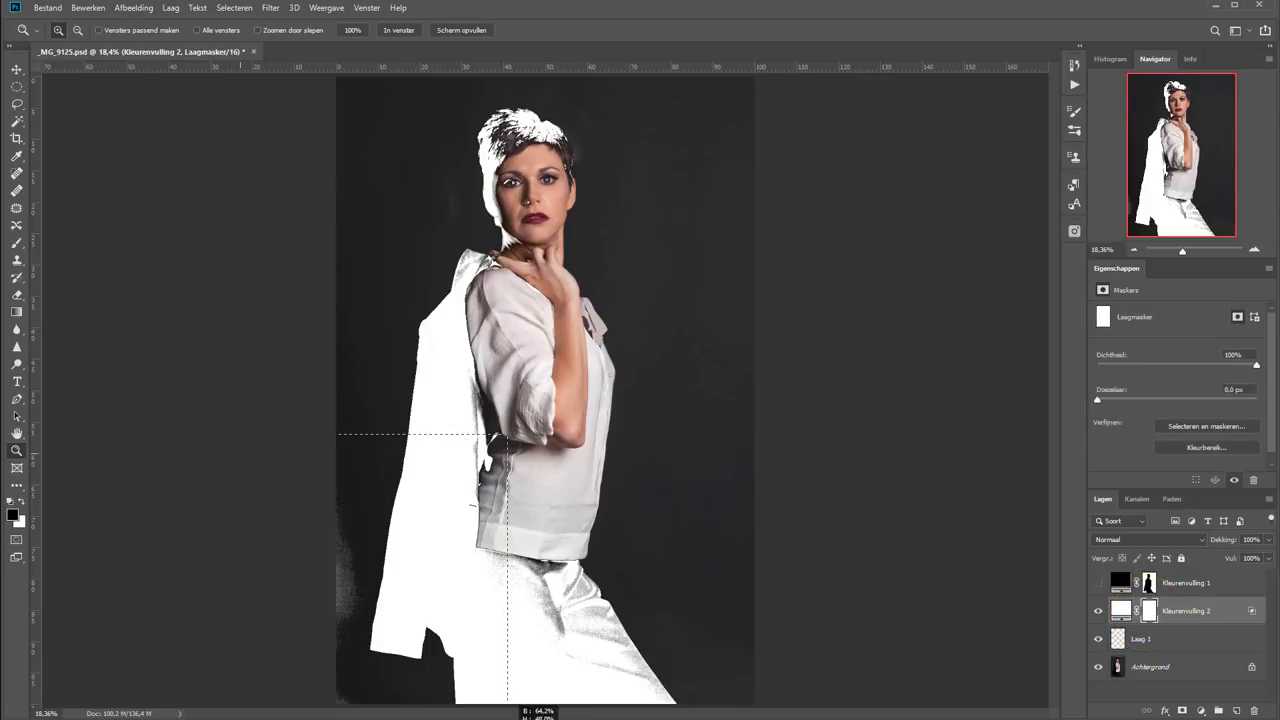
pyautogui.moveTo(340, 435); pyautogui.dragTo(508, 704)
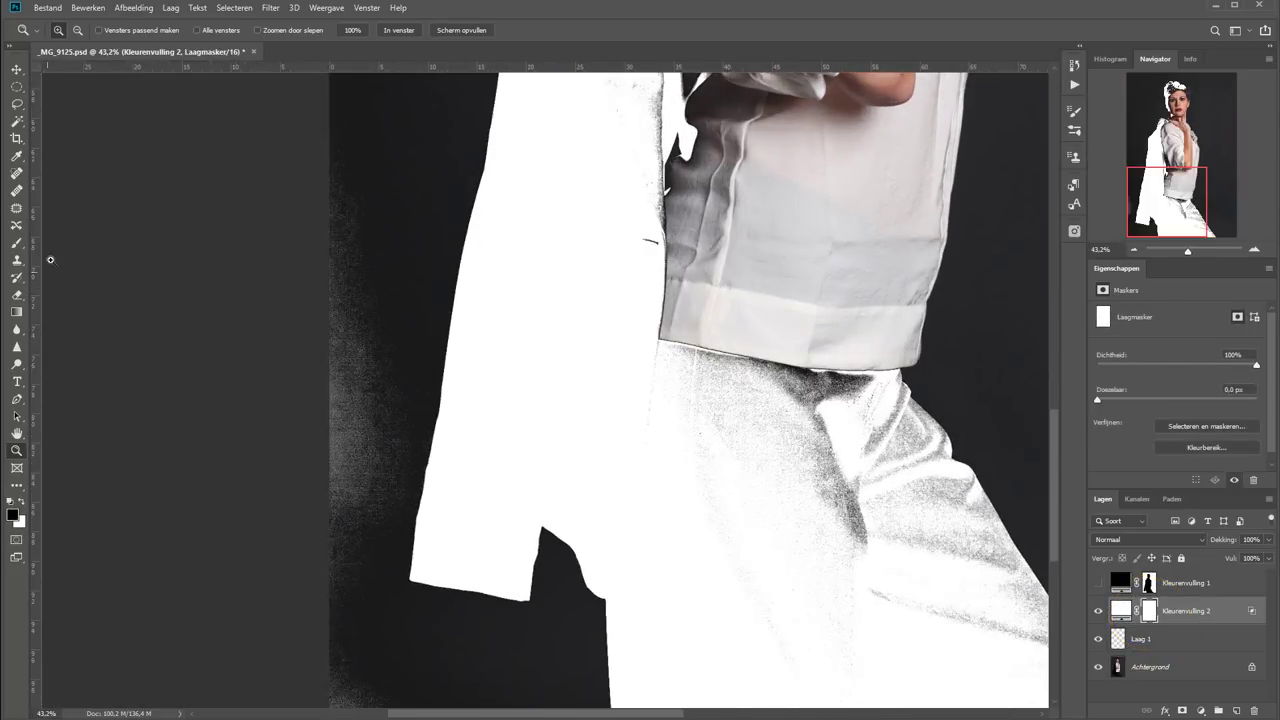
pyautogui.press('b')
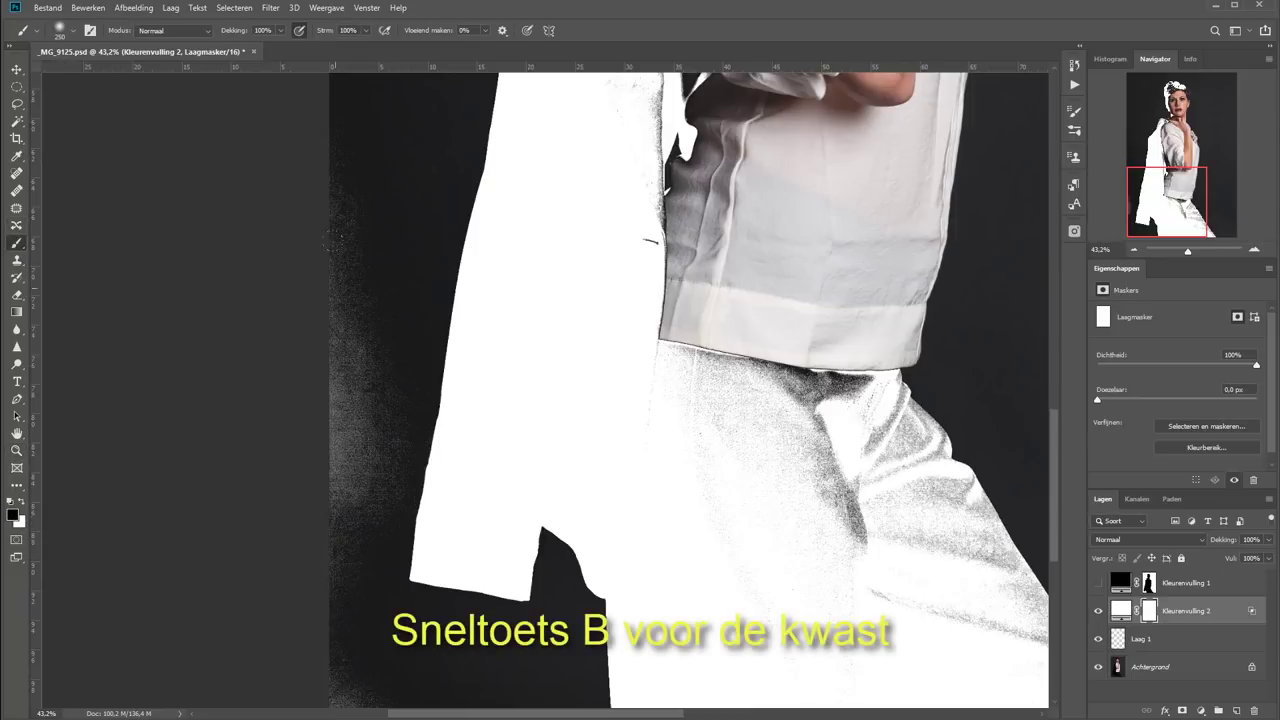
pyautogui.moveTo(316, 146)
pyautogui.mouseDown()
pyautogui.moveTo(362, 540)
pyautogui.moveTo(338, 682)
pyautogui.mouseUp()
pyautogui.scroll(2, 331, 646)
pyautogui.scroll(8, 380, 289)
pyautogui.hscroll(2, 380, 289)
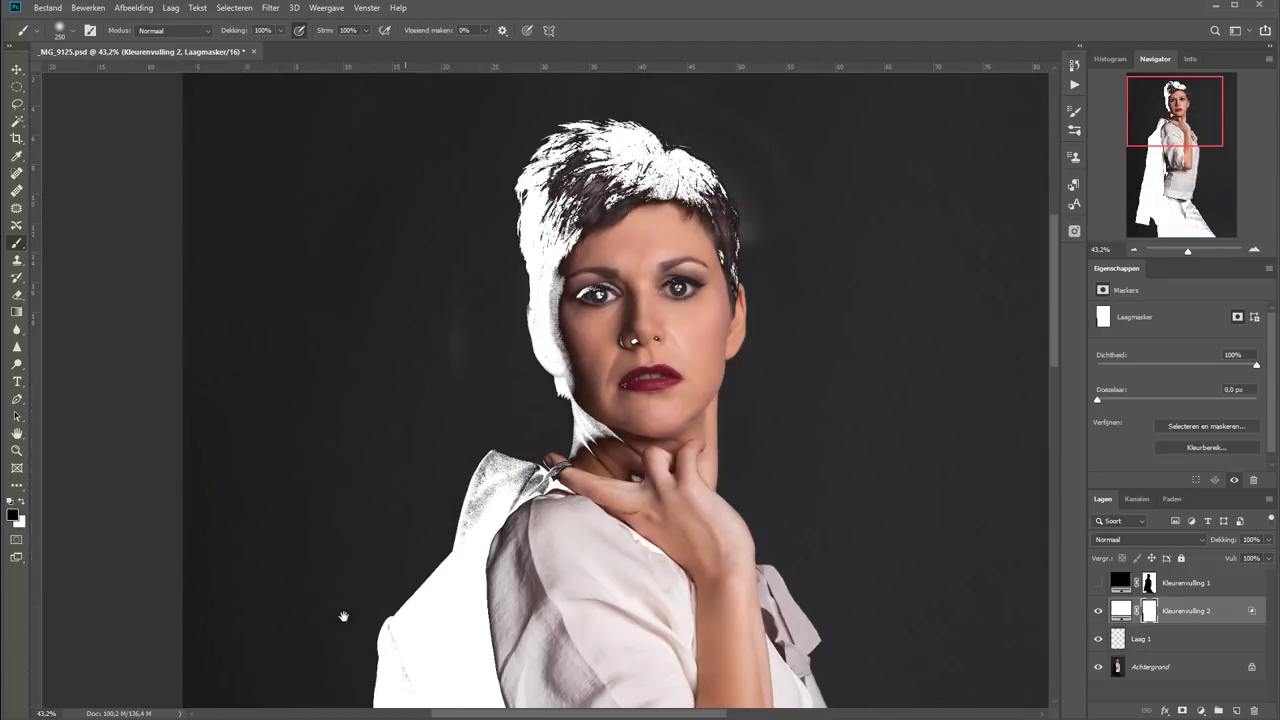
# - Mask the white off the hair and jacket-shirt gap, restoring it along the jacket edge
pyautogui.moveTo(553, 393)
pyautogui.mouseDown()
pyautogui.moveTo(530, 230)
pyautogui.moveTo(720, 190)
pyautogui.moveTo(737, 290)
pyautogui.mouseUp()
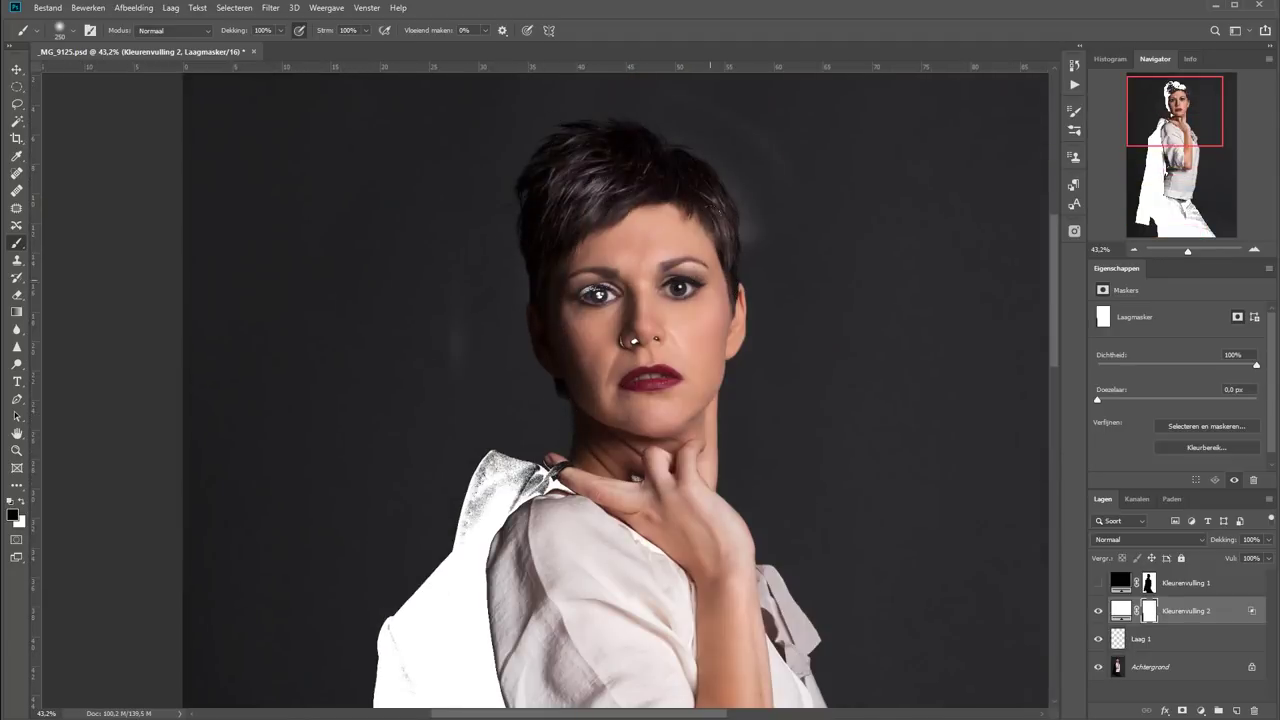
pyautogui.scroll(-5, 598, 294)
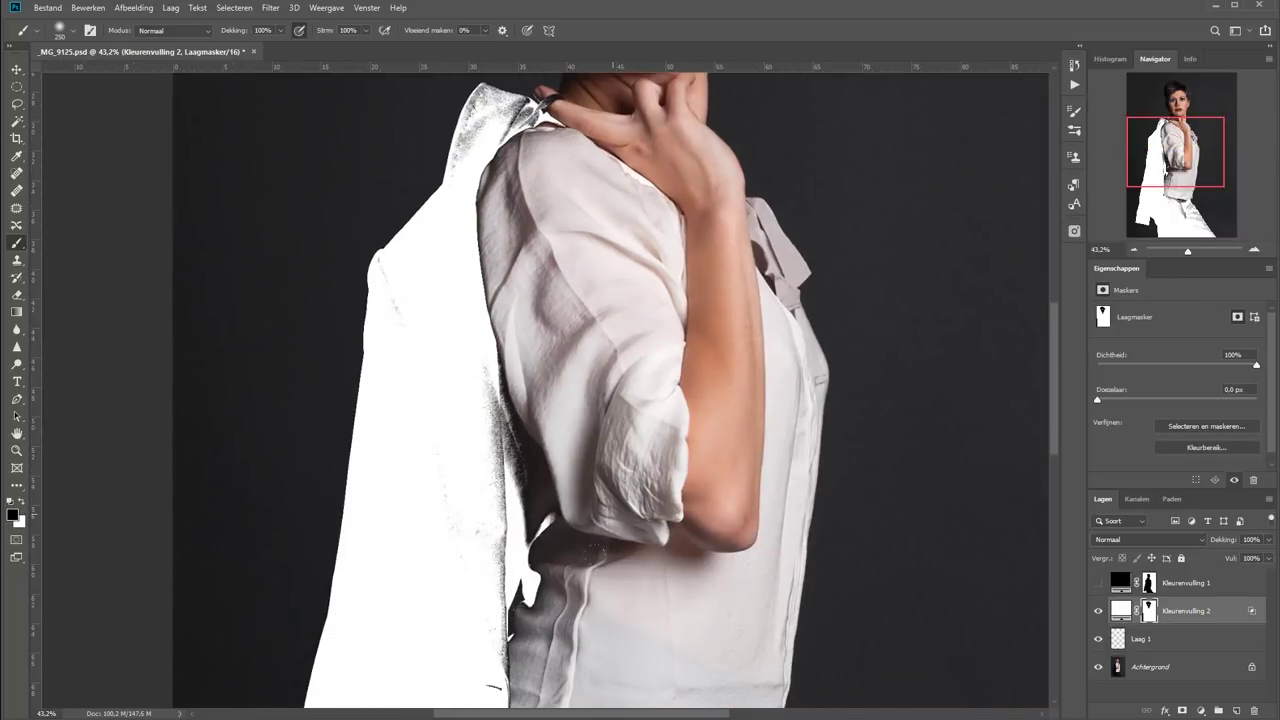
pyautogui.moveTo(518, 395)
pyautogui.mouseDown()
pyautogui.moveTo(525, 638)
pyautogui.moveTo(505, 490)
pyautogui.mouseUp()
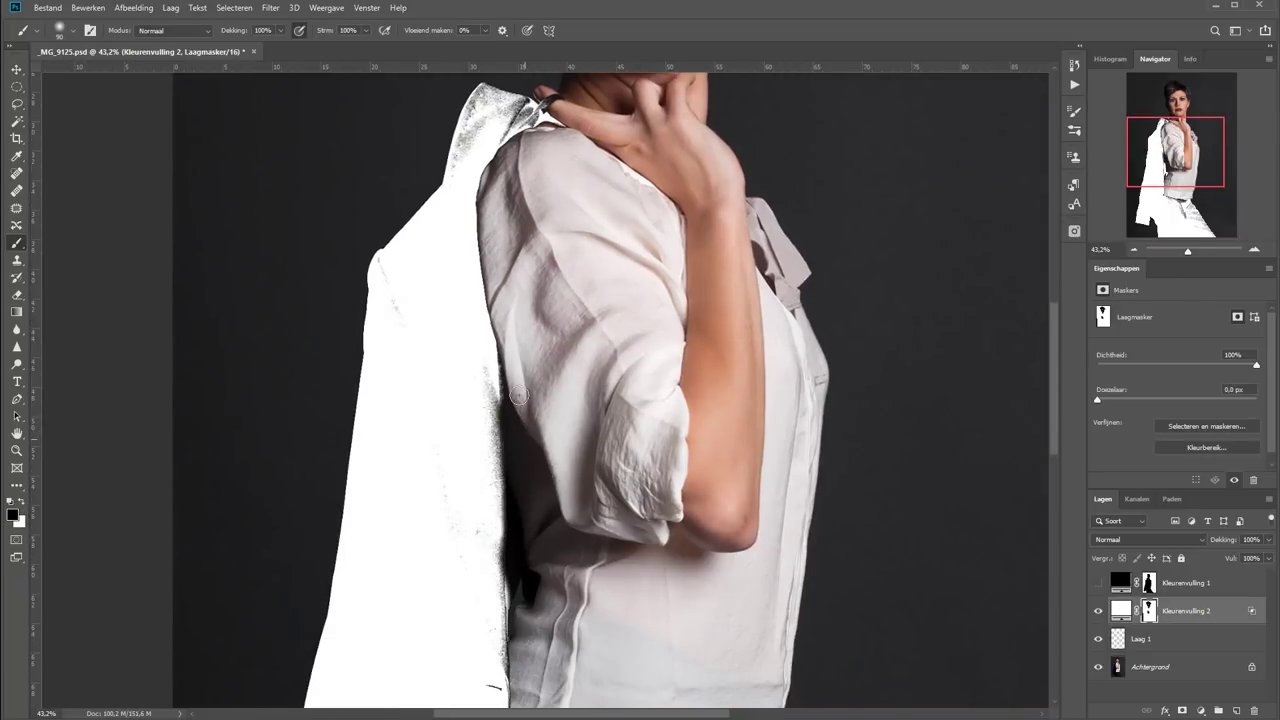
pyautogui.press('x')
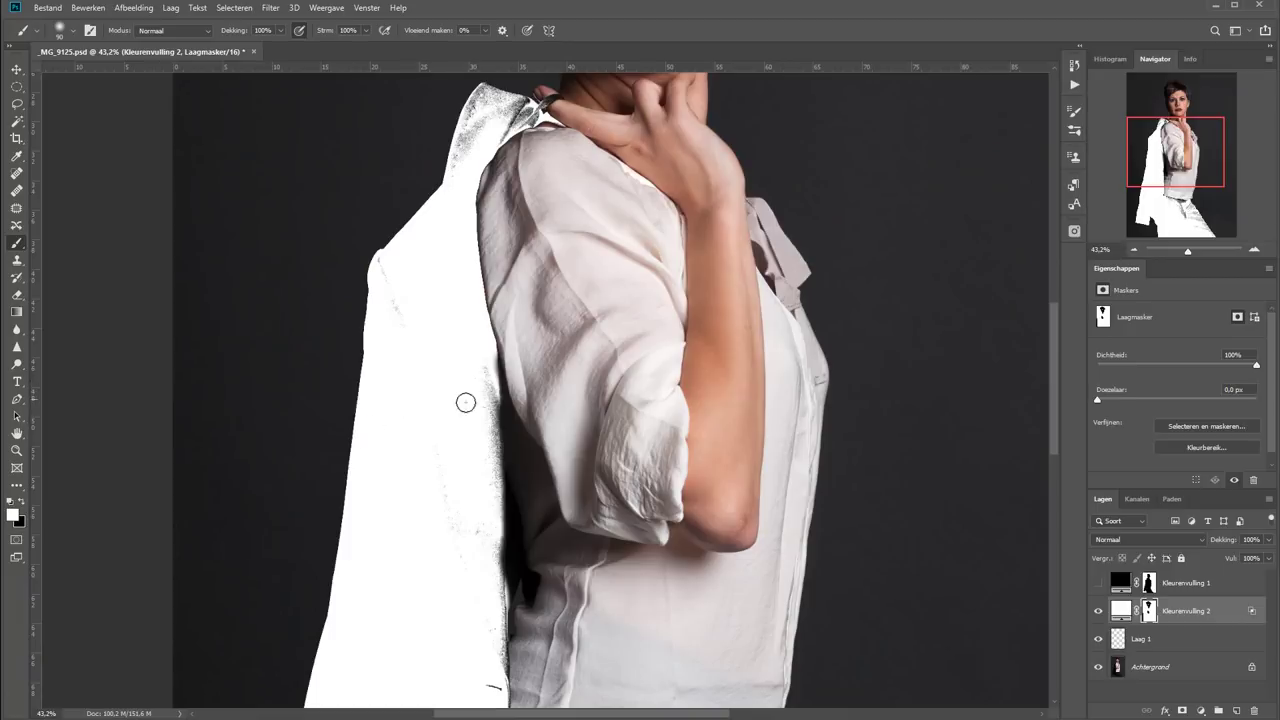
pyautogui.moveTo(484, 400); pyautogui.dragTo(489, 574)
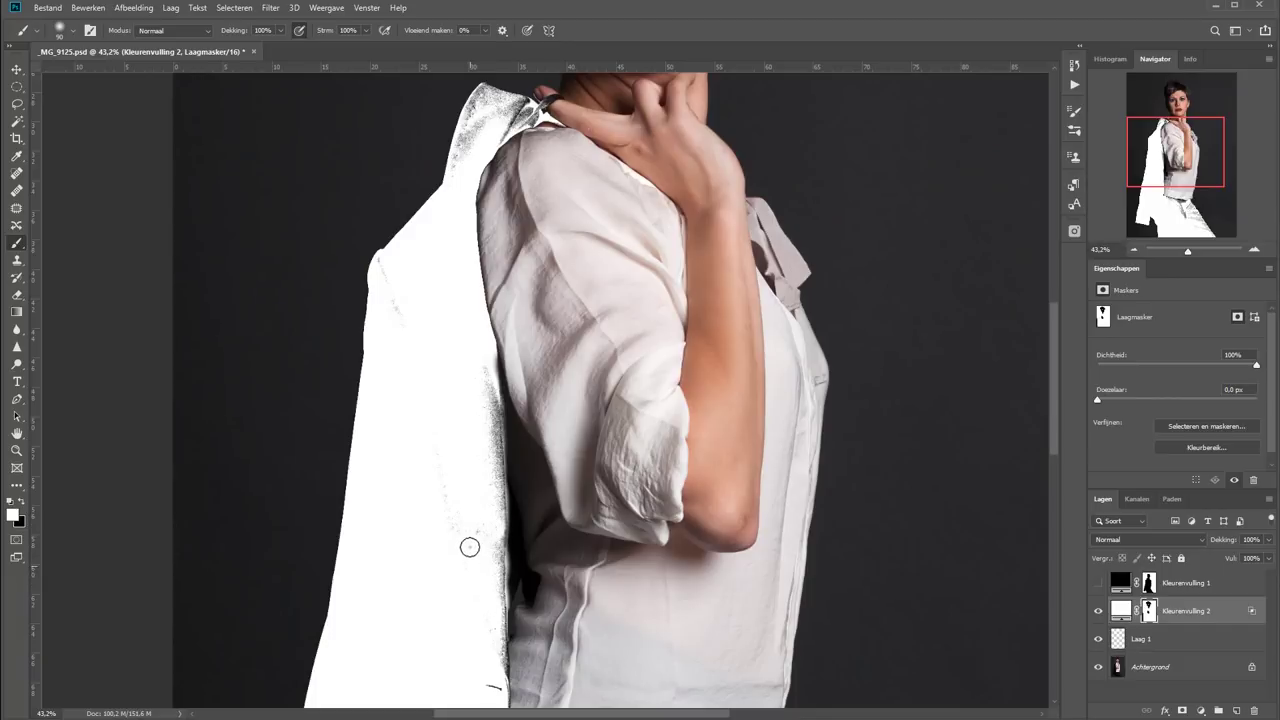
pyautogui.press('z')
pyautogui.hotkey('ctrl', '0')
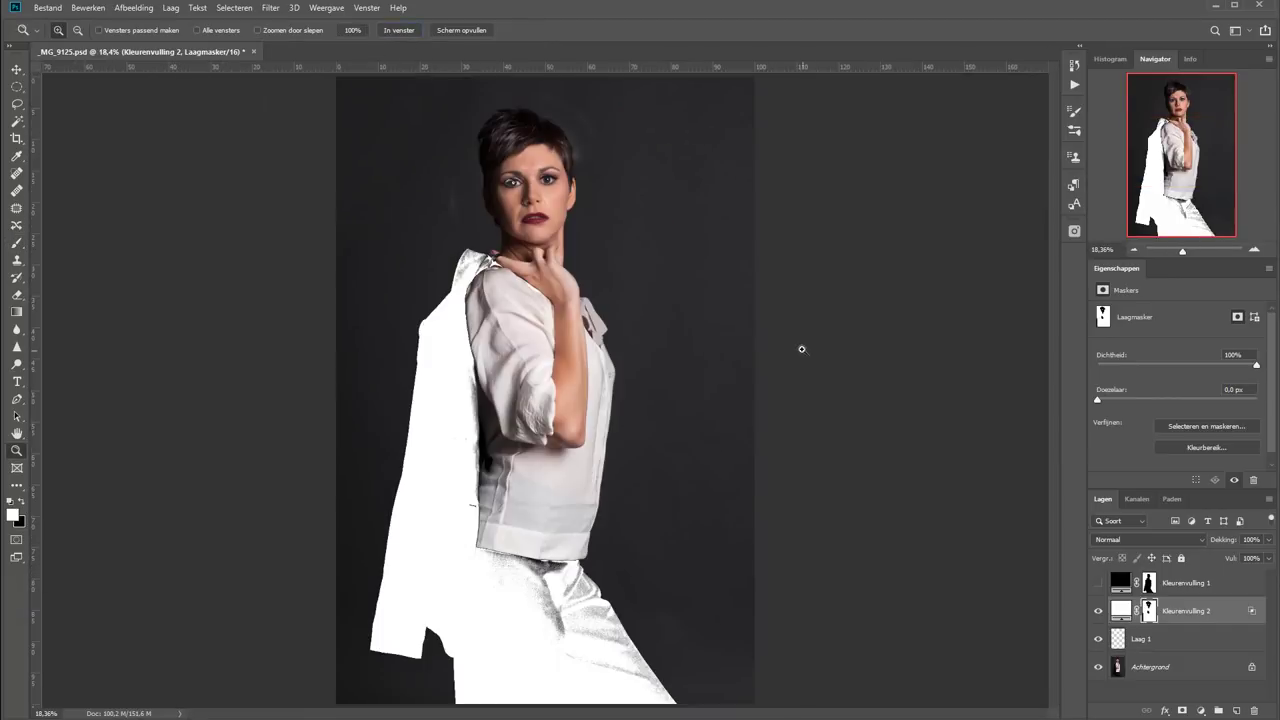
# - Return to the black brush and set Kleurenvulling 2 to Bedekken (Overlay) blending
pyautogui.press('x')
pyautogui.press('b')
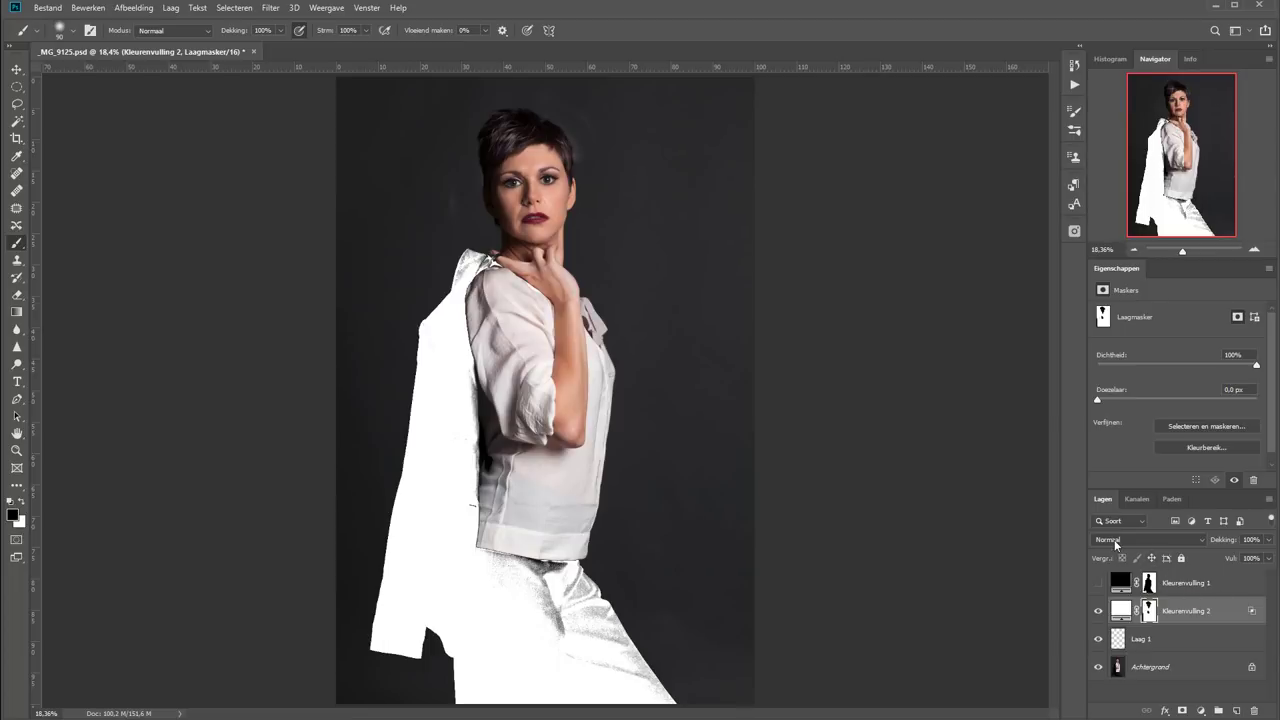
pyautogui.click(1116, 544)
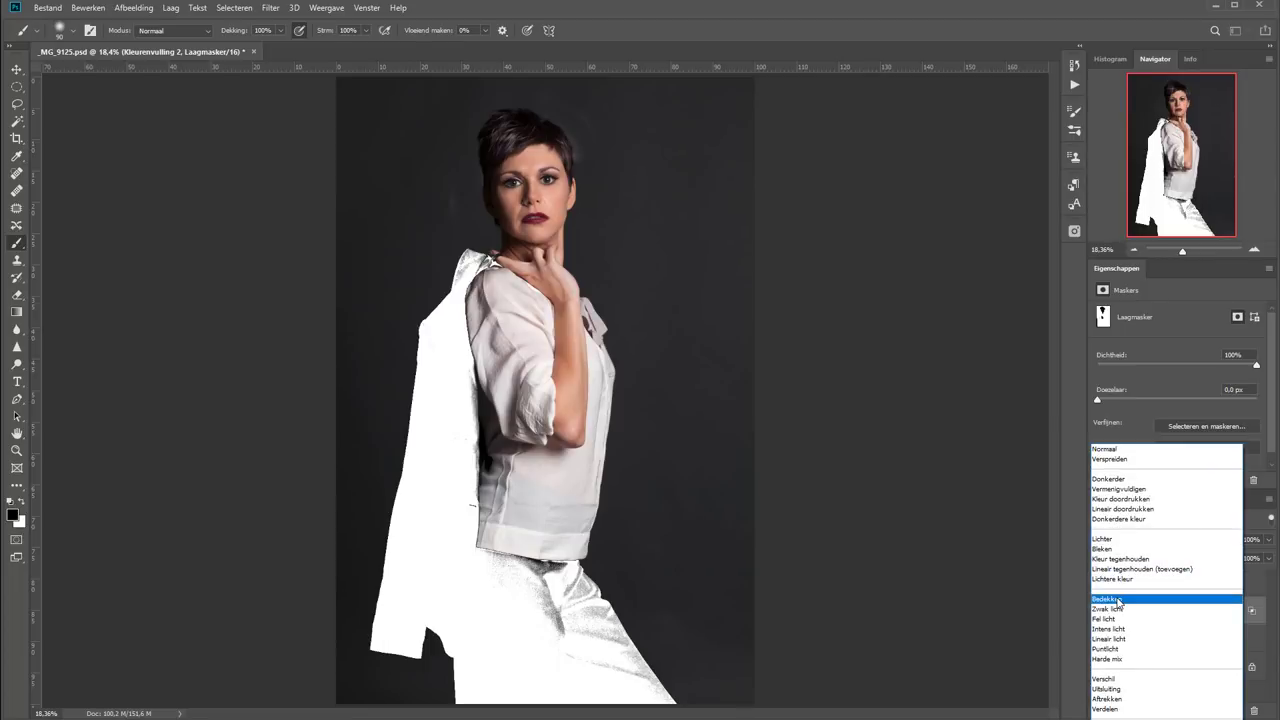
pyautogui.click(1119, 604)
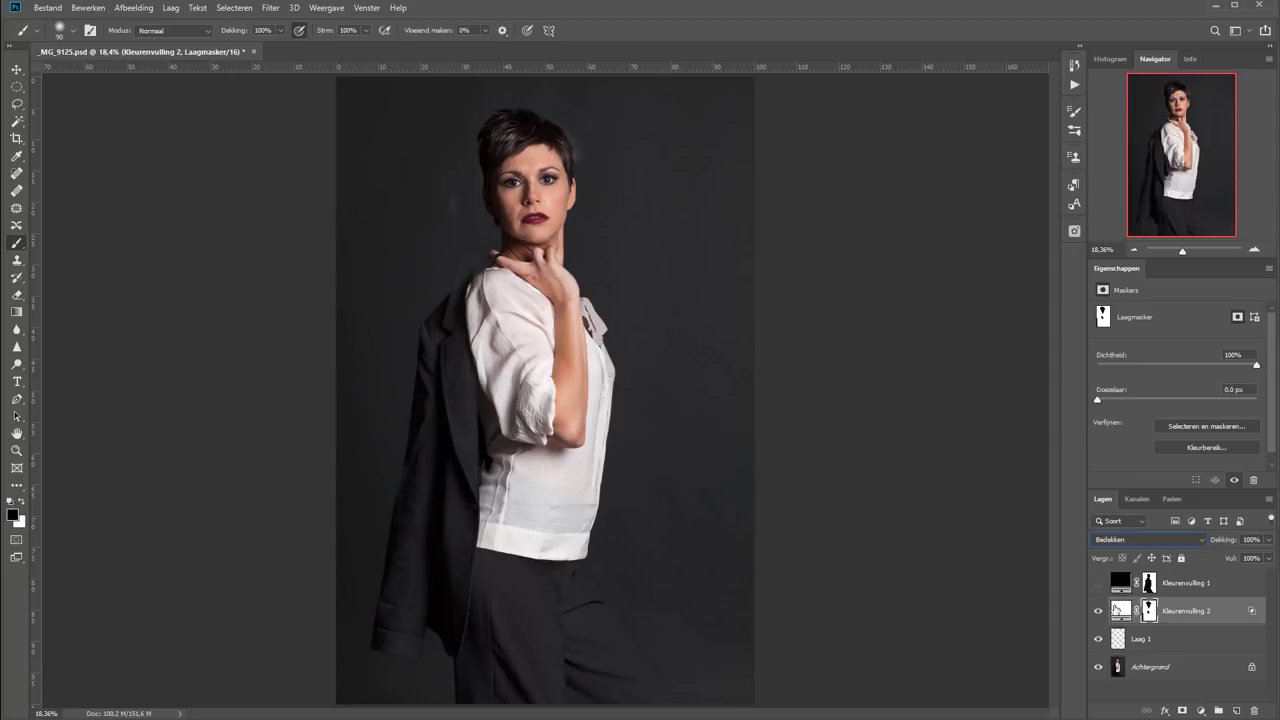
# - Show the black Kleurenvulling 1 backdrop, toggling the white Kleurenvulling 2 fill to compare
pyautogui.click(1098, 612)
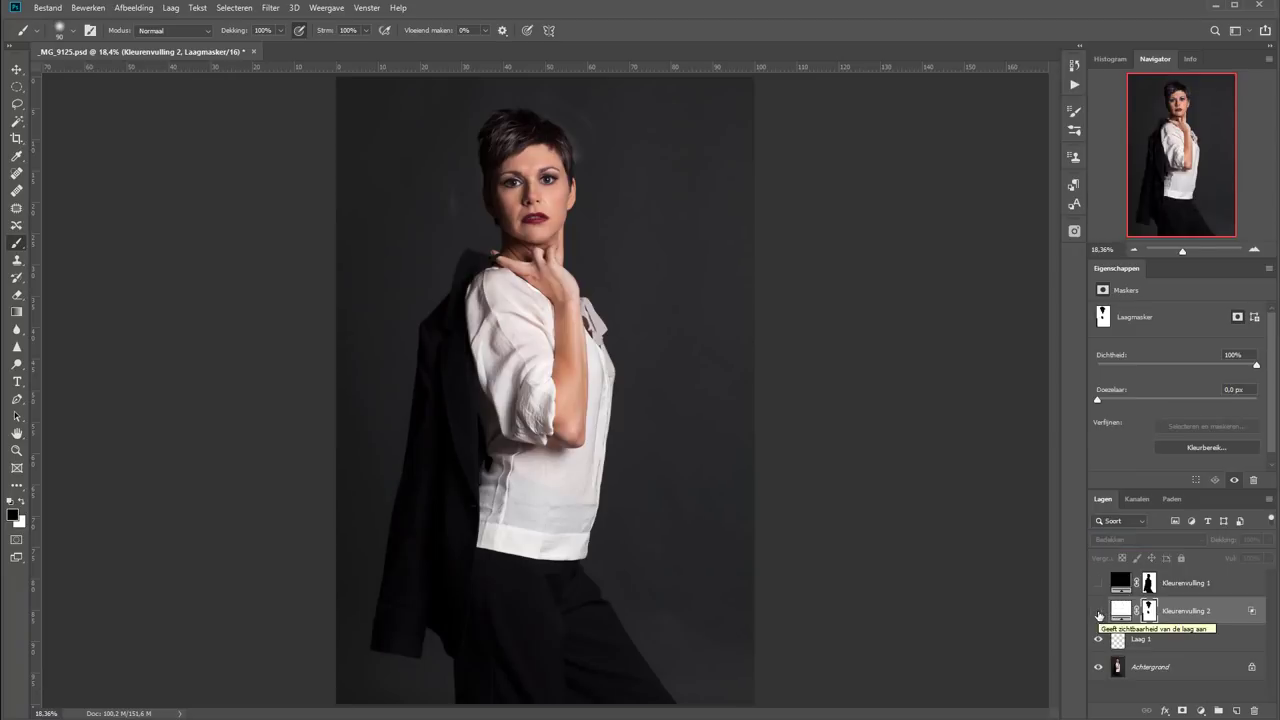
pyautogui.click(1098, 612)
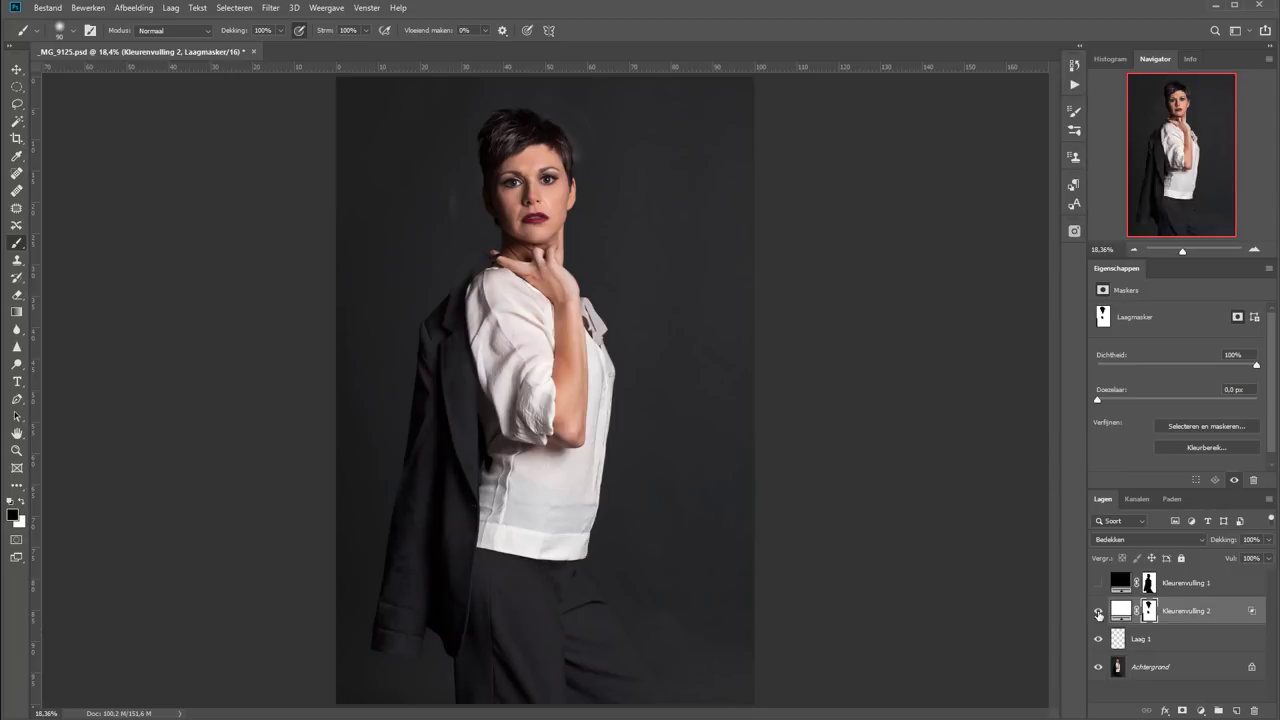
pyautogui.click(1098, 582)
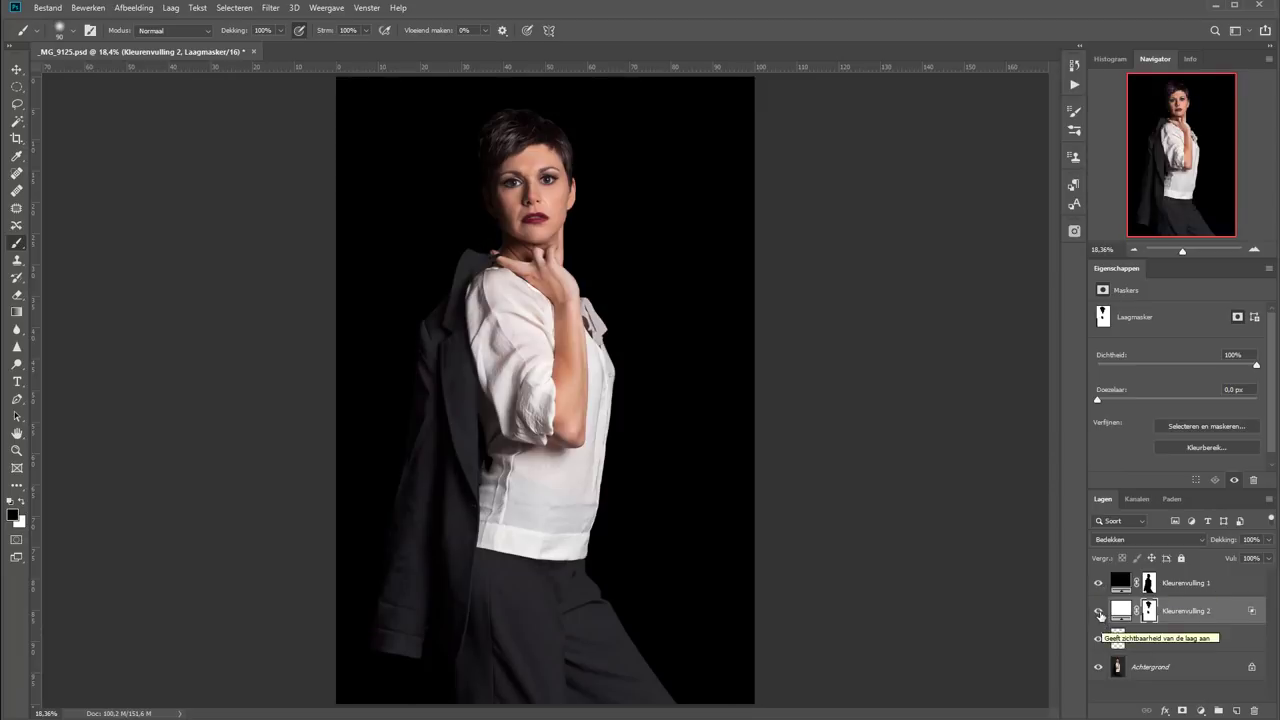
pyautogui.click(1098, 612)
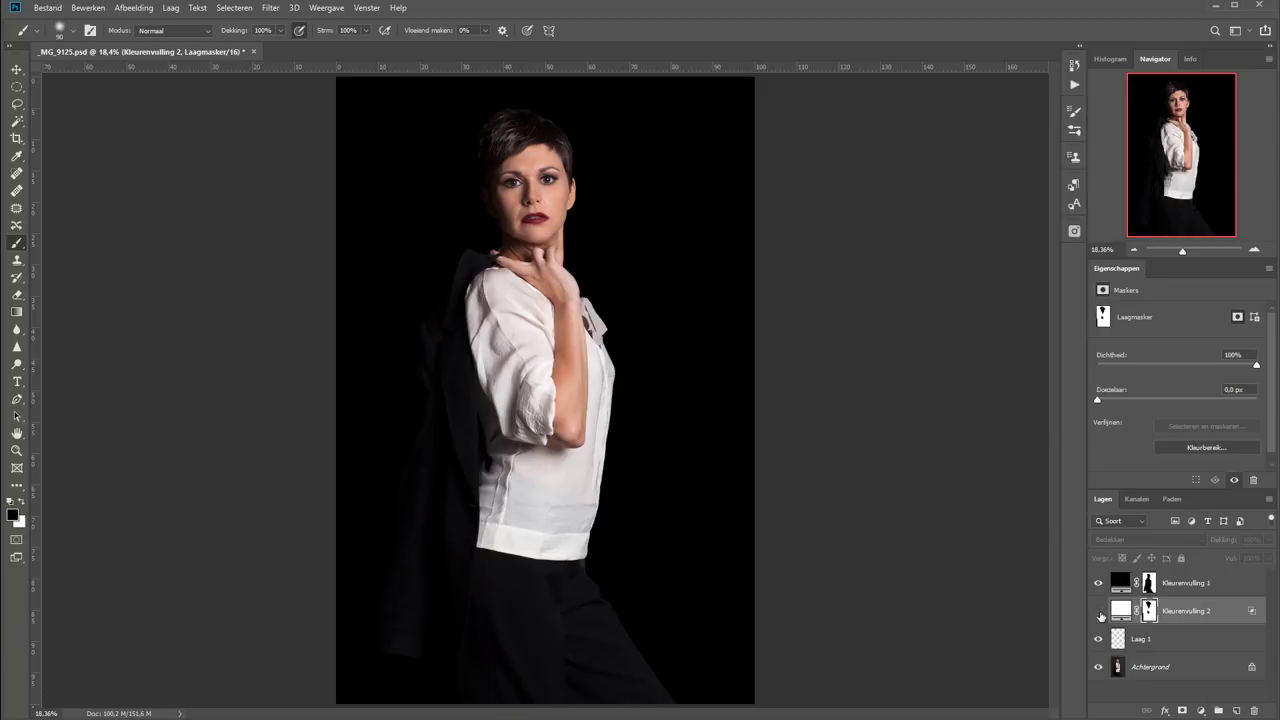
pyautogui.click(1099, 612)
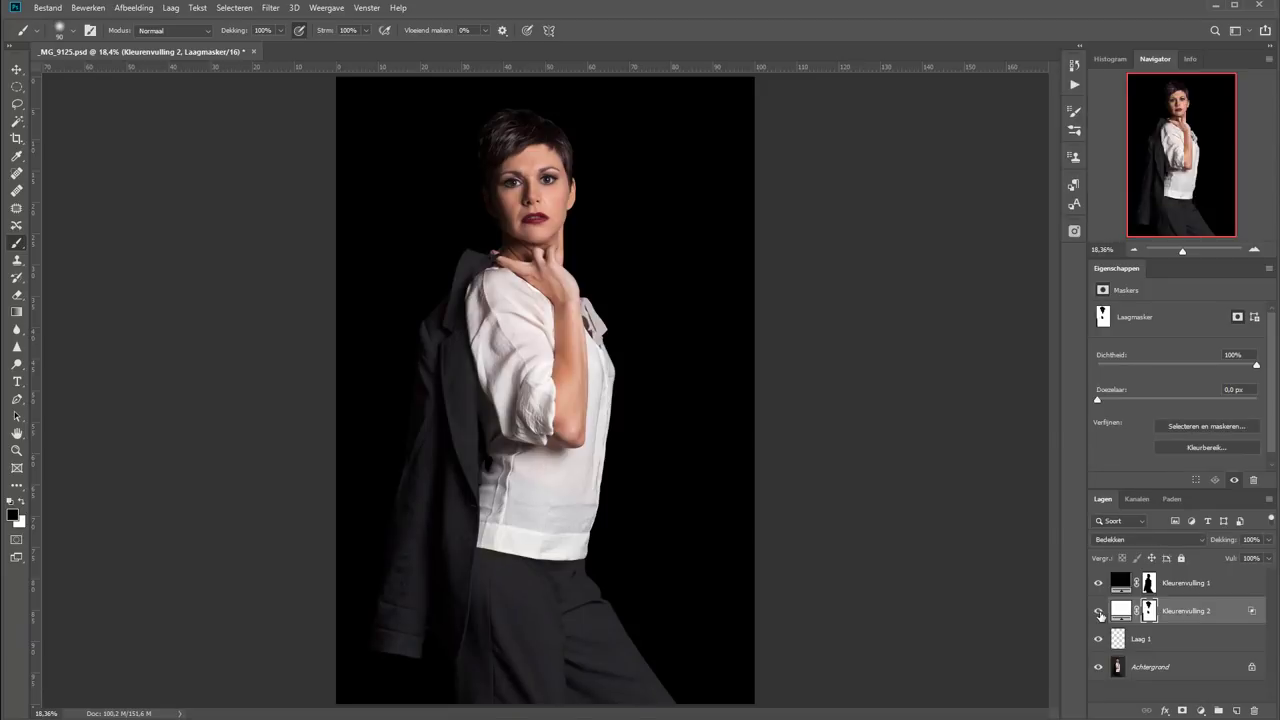